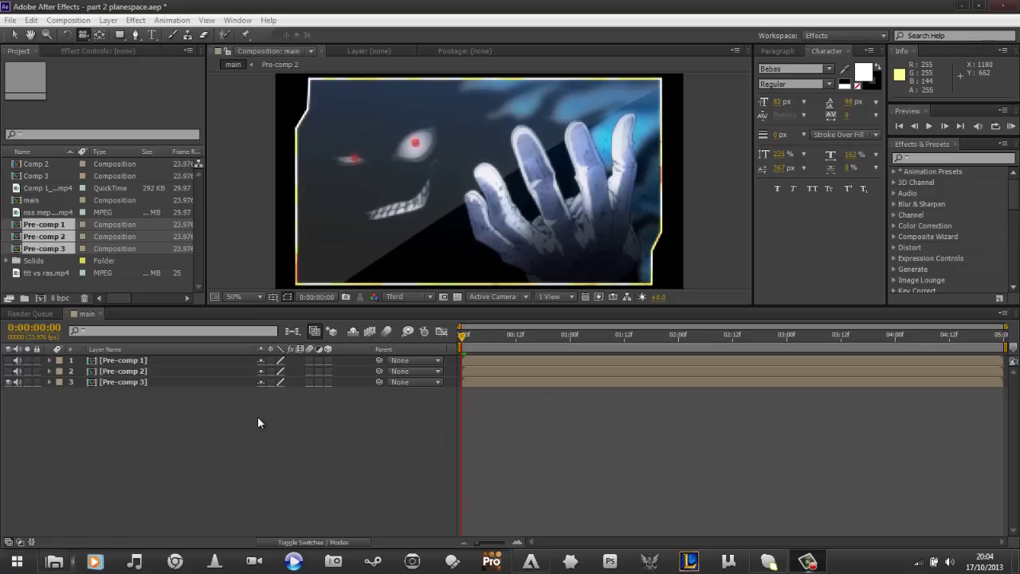
After trying layer selections, turn on the Video switch of layer 2, Pre-comp 2
{"action": "left_click_drag", "start_coordinate": [262, 459], "coordinate": [152, 357]}
{"action": "left_click", "coordinate": [153, 419]}
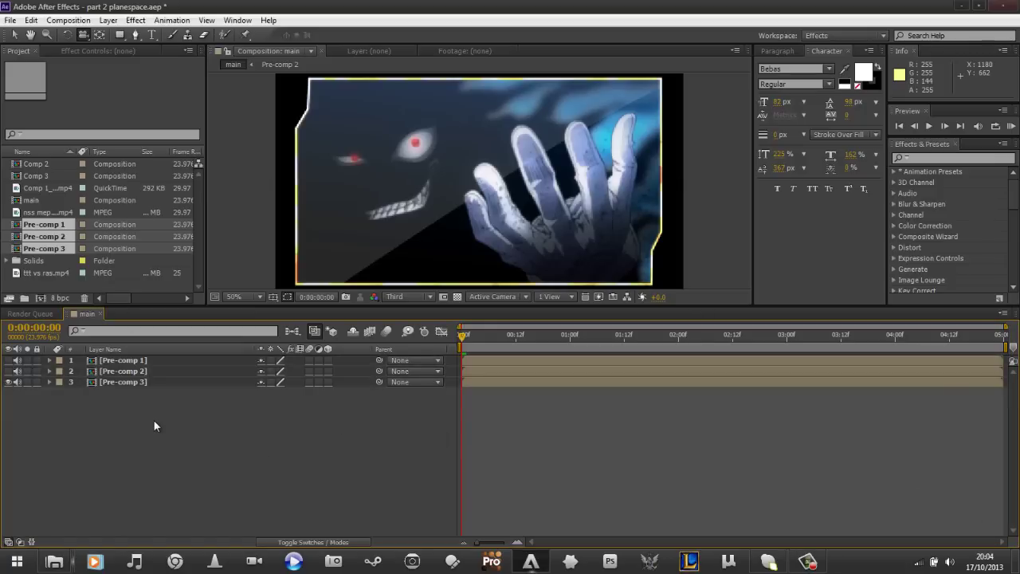
{"action": "left_click_drag", "start_coordinate": [162, 431], "coordinate": [101, 381]}
{"action": "left_click", "coordinate": [122, 411]}
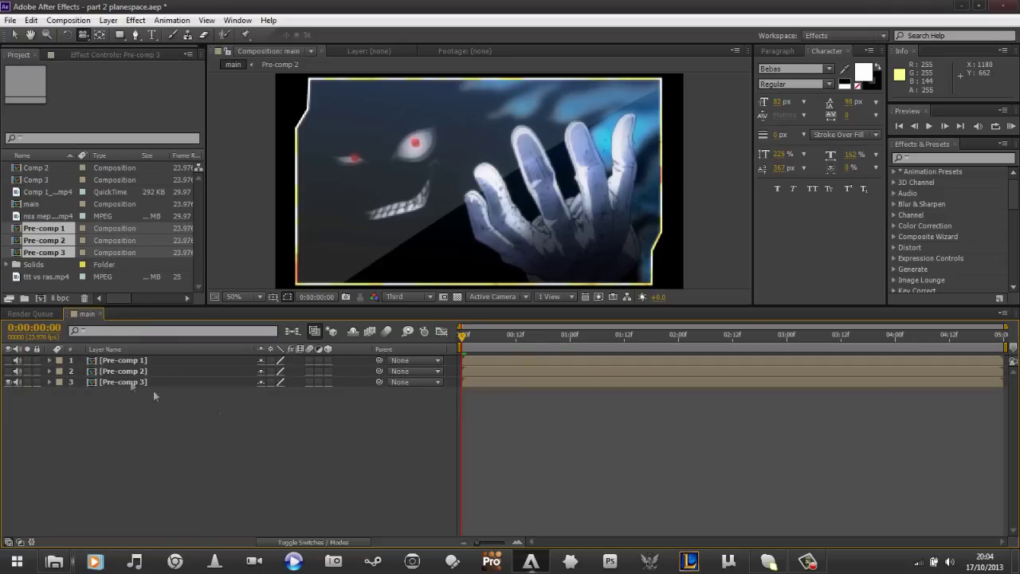
{"action": "left_click_drag", "start_coordinate": [220, 413], "coordinate": [113, 380]}
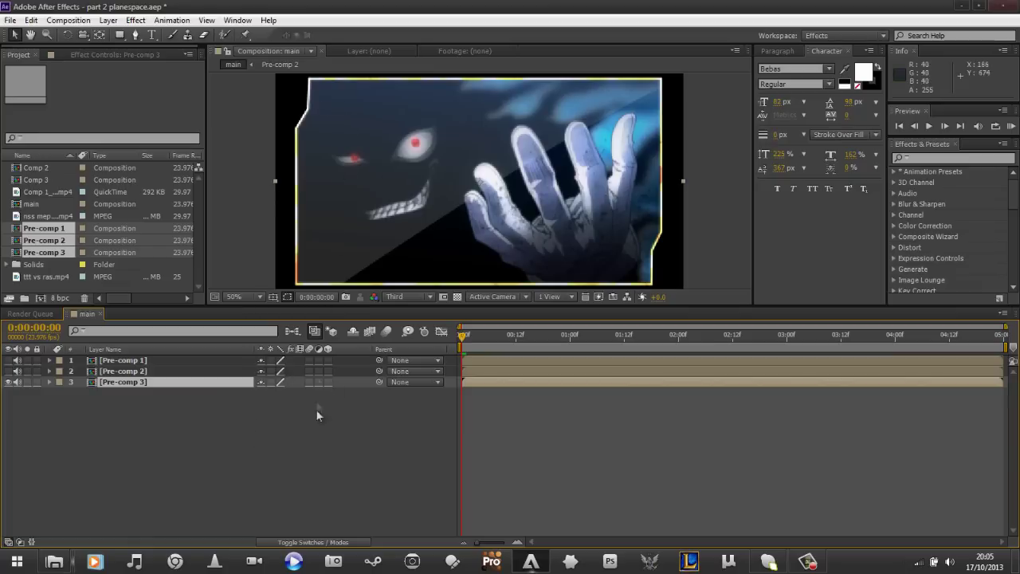
{"action": "left_click", "coordinate": [318, 436]}
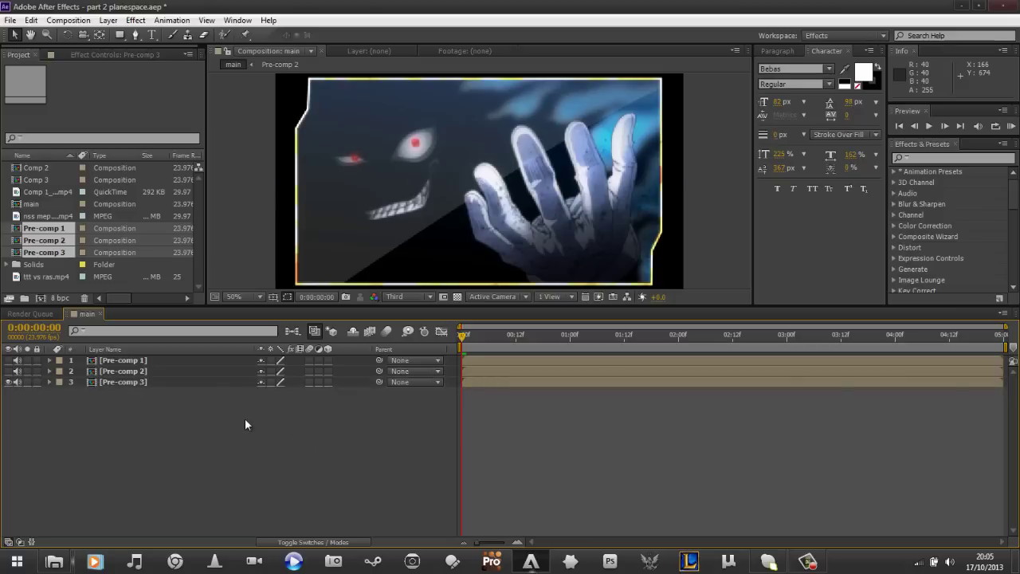
{"action": "left_click", "coordinate": [9, 371]}
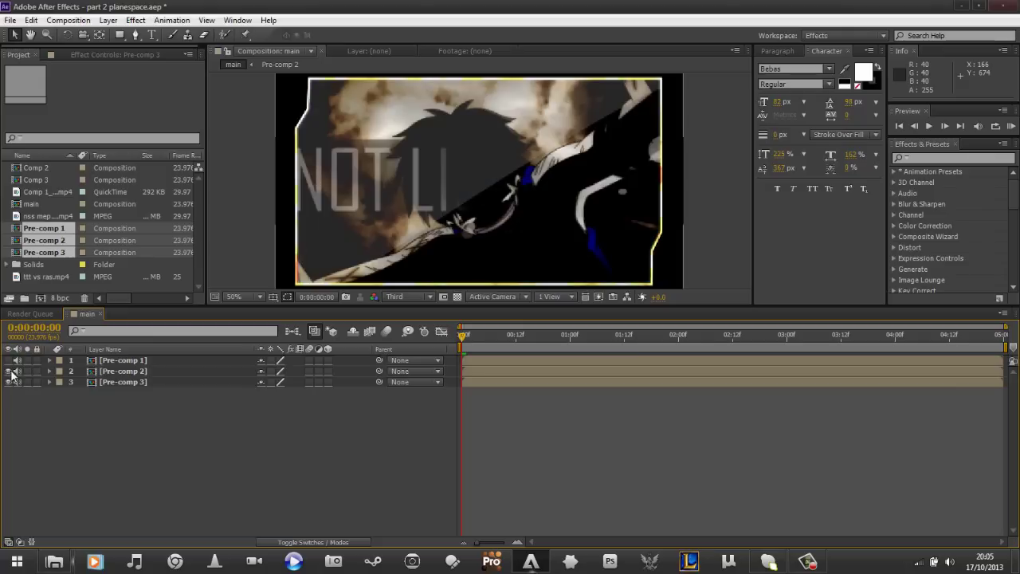
Make Pre-comp 1 visible and preview frames between 0:00:00:14 and about 4 seconds
{"action": "left_click_drag", "start_coordinate": [527, 337], "coordinate": [873, 337]}
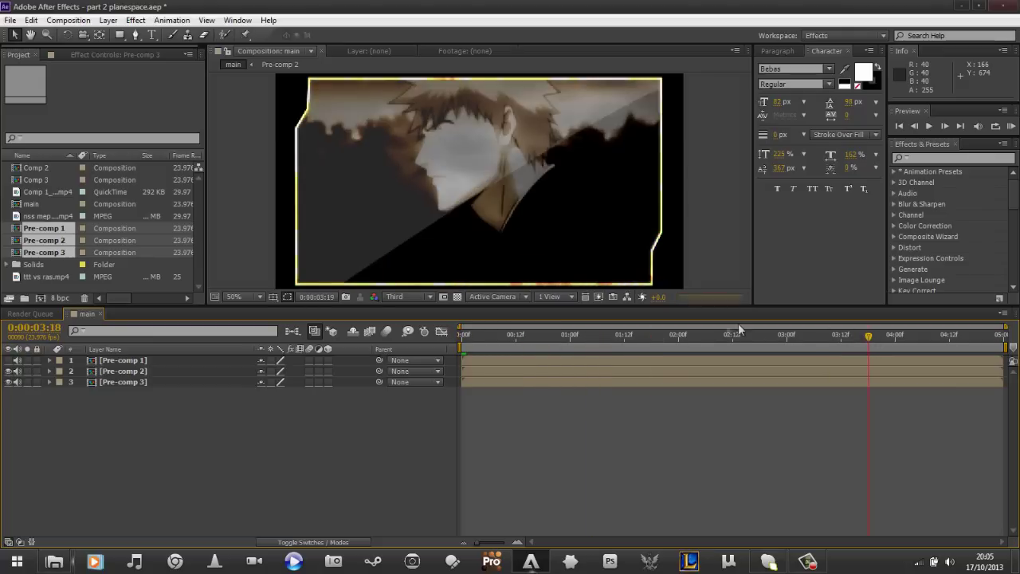
{"action": "left_click", "coordinate": [522, 336]}
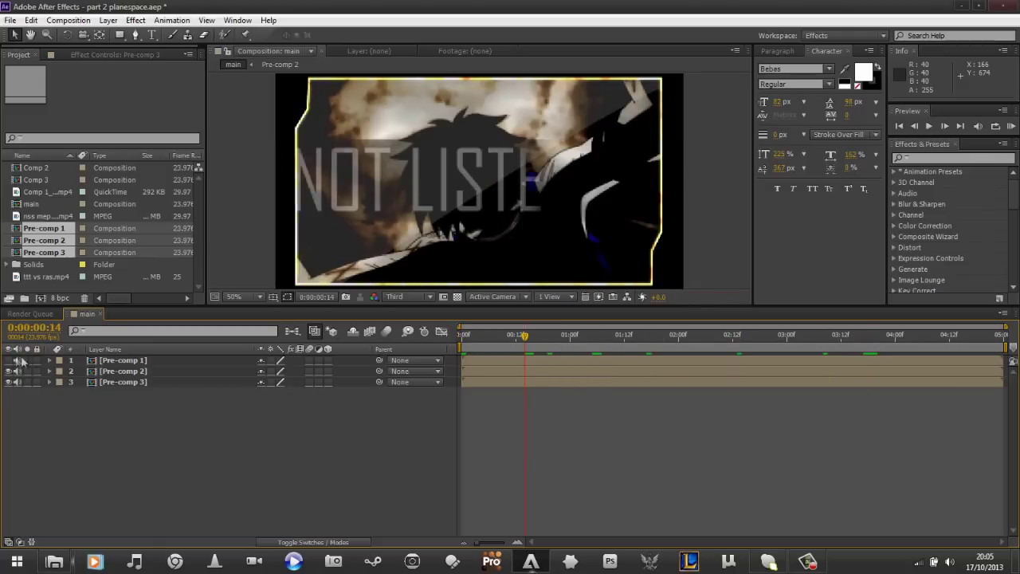
{"action": "left_click", "coordinate": [9, 360]}
{"action": "left_click", "coordinate": [572, 335]}
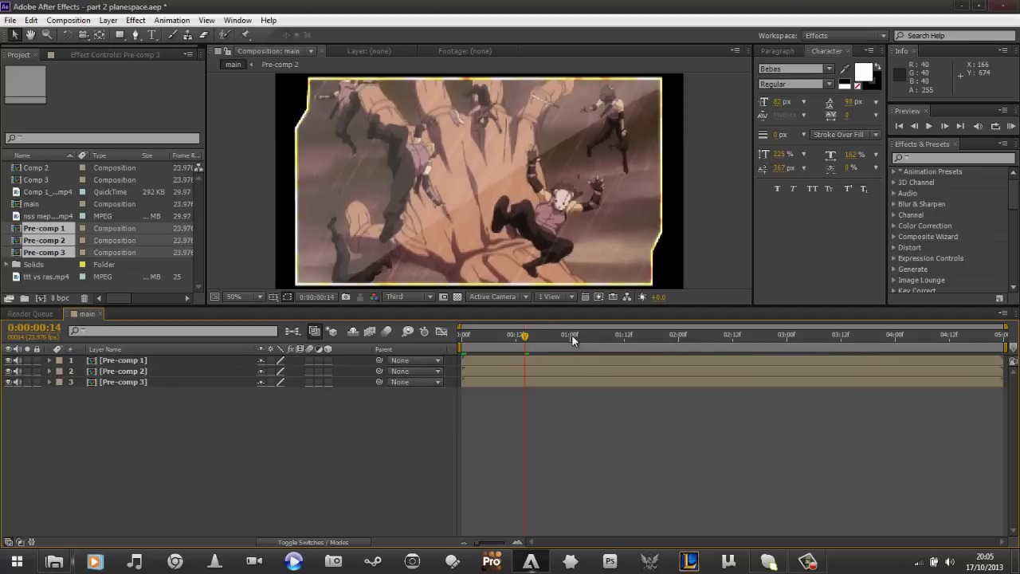
{"action": "left_click", "coordinate": [913, 348]}
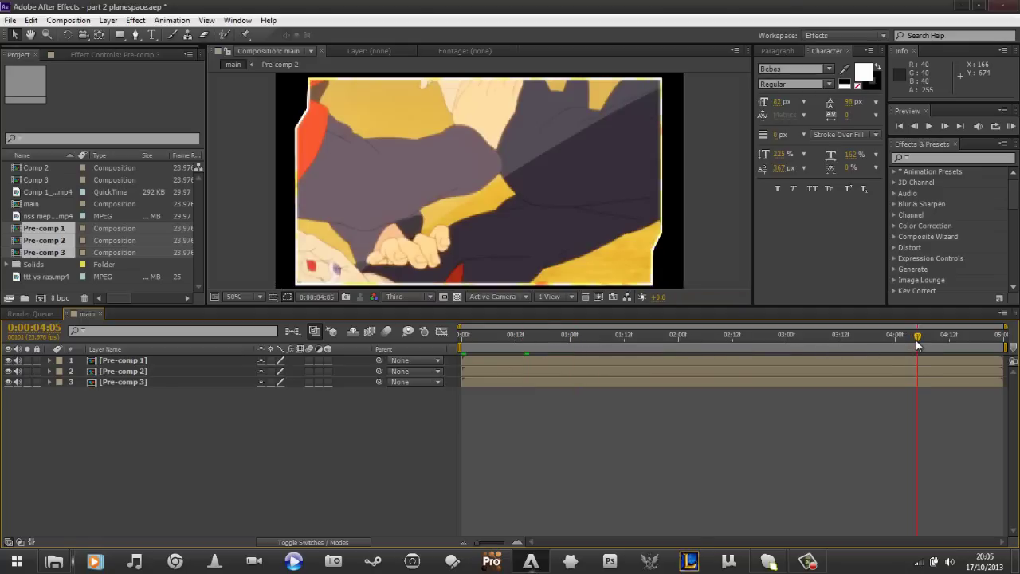
{"action": "left_click", "coordinate": [793, 351]}
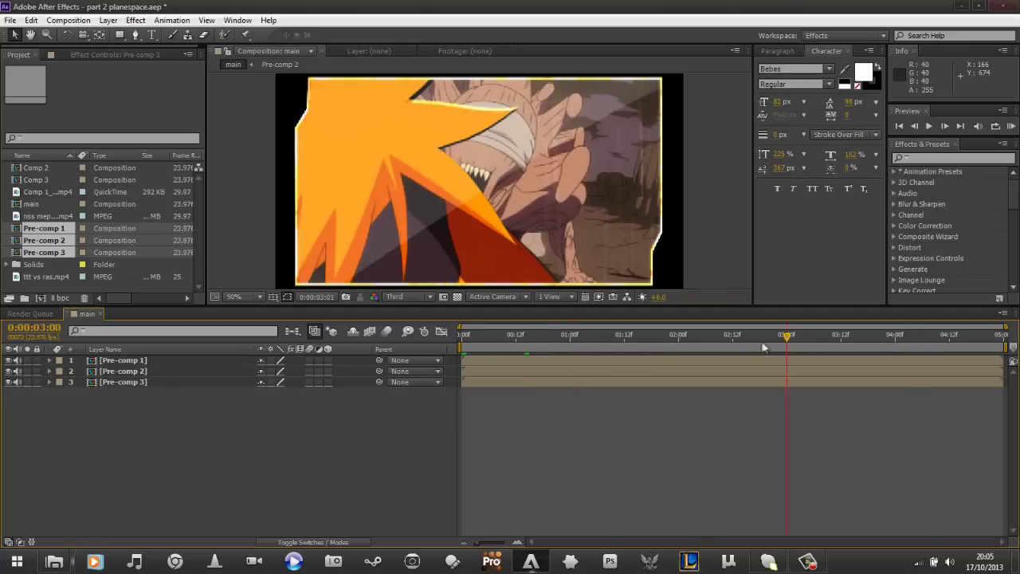
{"action": "left_click", "coordinate": [728, 348]}
{"action": "left_click", "coordinate": [716, 342]}
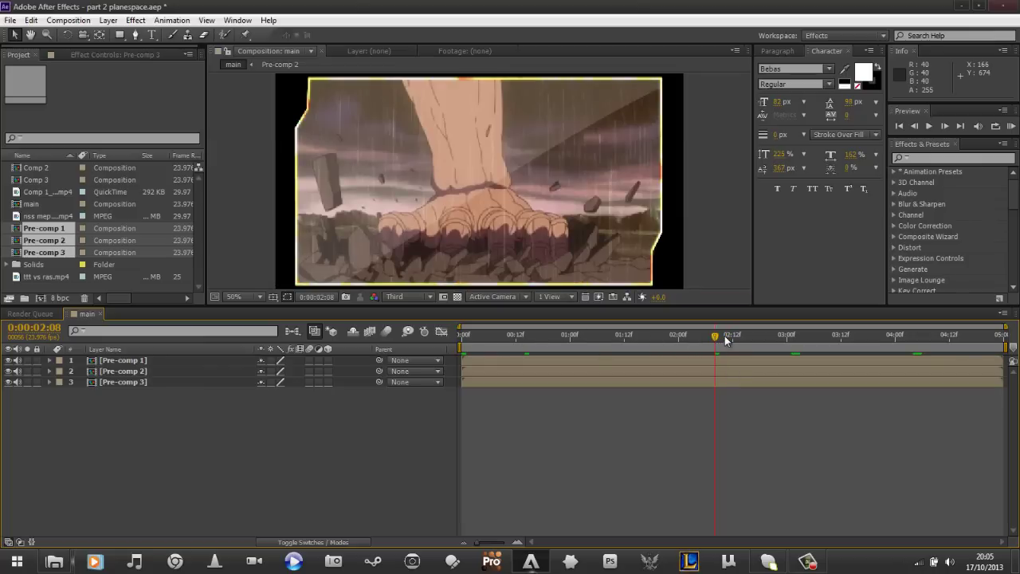
Scrub back to 0:00:01:08 and open Pre-comp 3 to view its layers
{"action": "left_click_drag", "start_coordinate": [712, 336], "coordinate": [601, 329]}
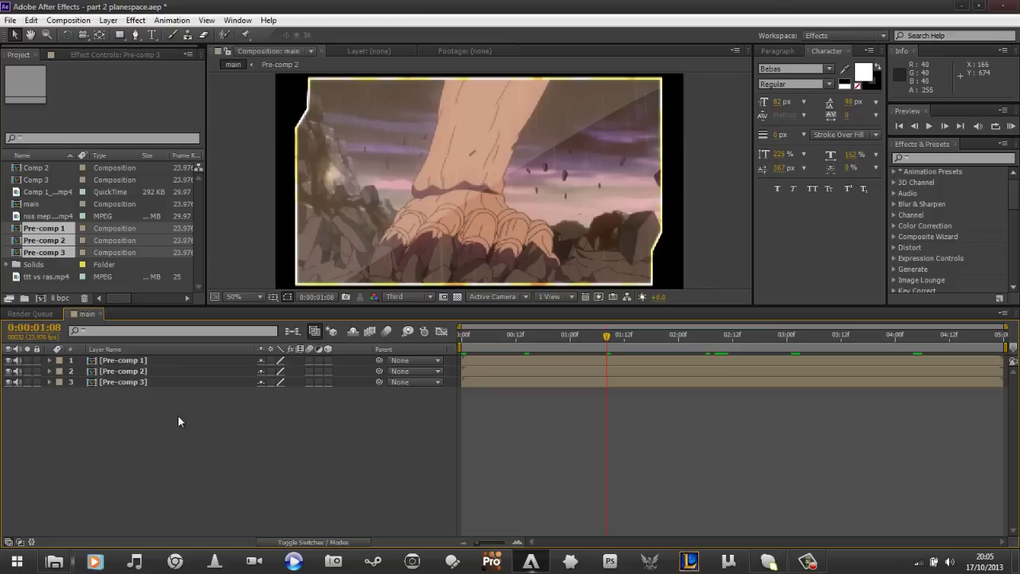
{"action": "left_click_drag", "start_coordinate": [178, 415], "coordinate": [118, 383]}
{"action": "double_click", "coordinate": [118, 383]}
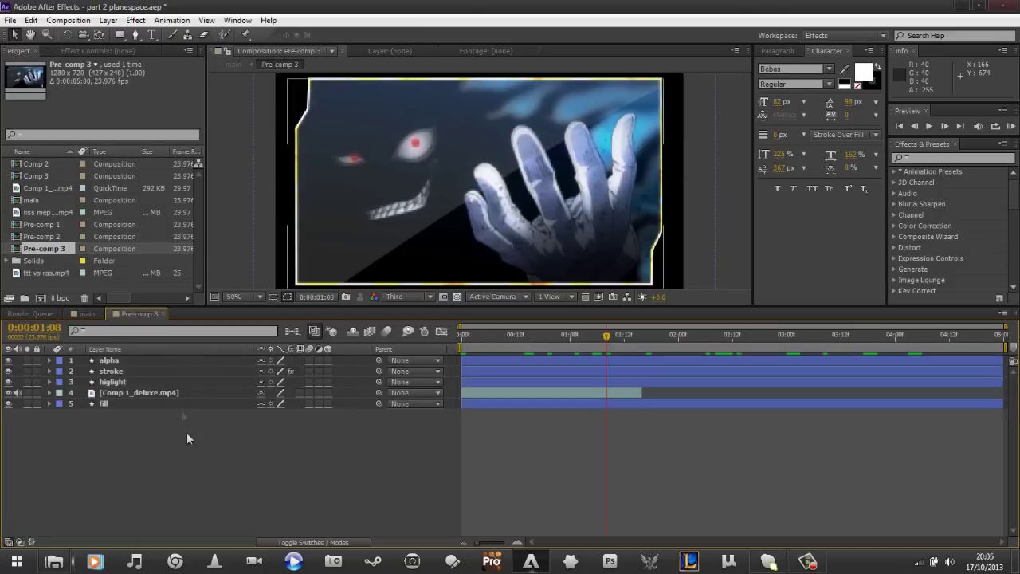
Select Pre-comp 3's five layers, cancel Pre-compose, and return to the main comp tab
{"action": "left_click_drag", "start_coordinate": [197, 469], "coordinate": [141, 288]}
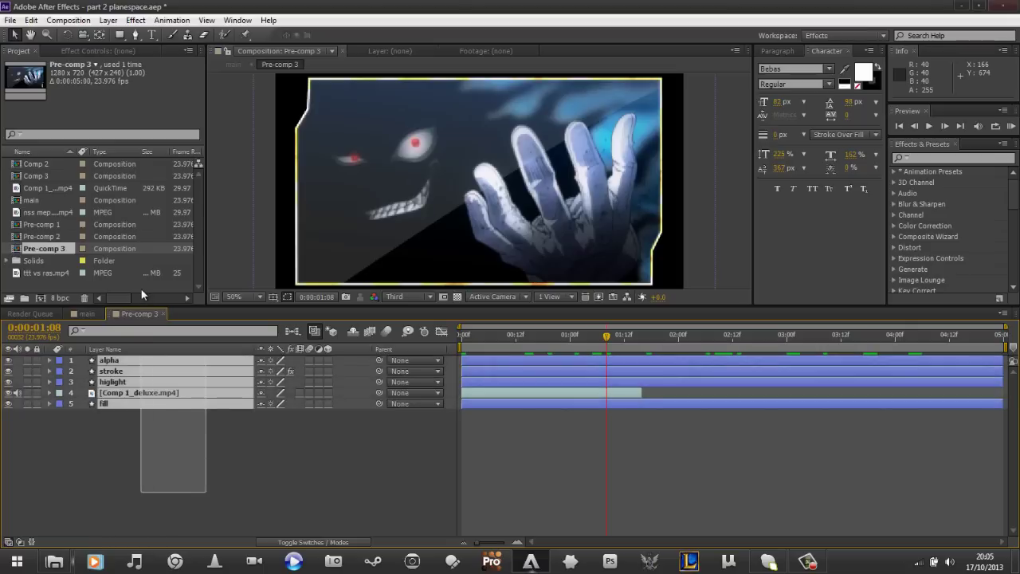
{"action": "right_click", "coordinate": [129, 363]}
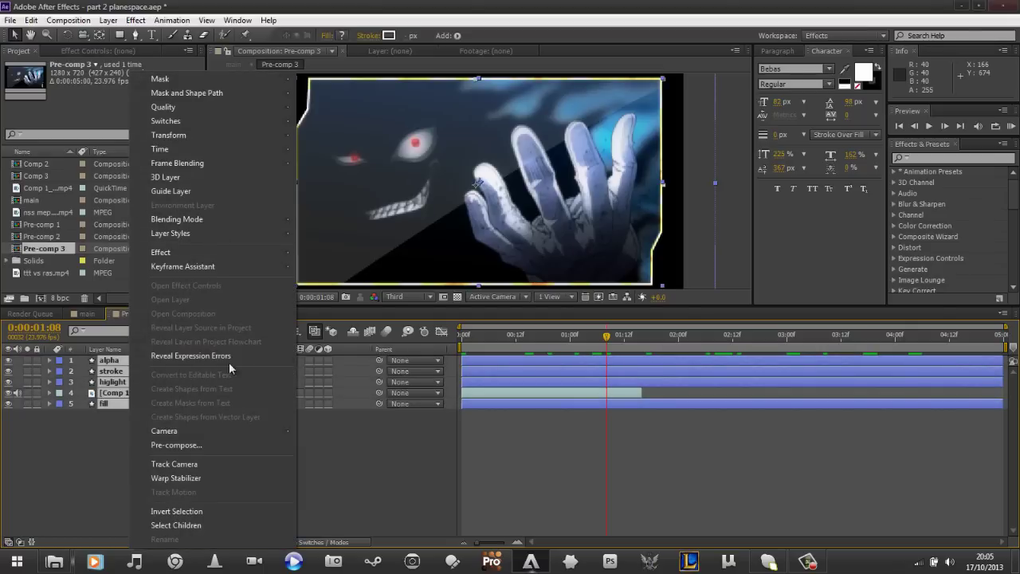
{"action": "left_click", "coordinate": [237, 444]}
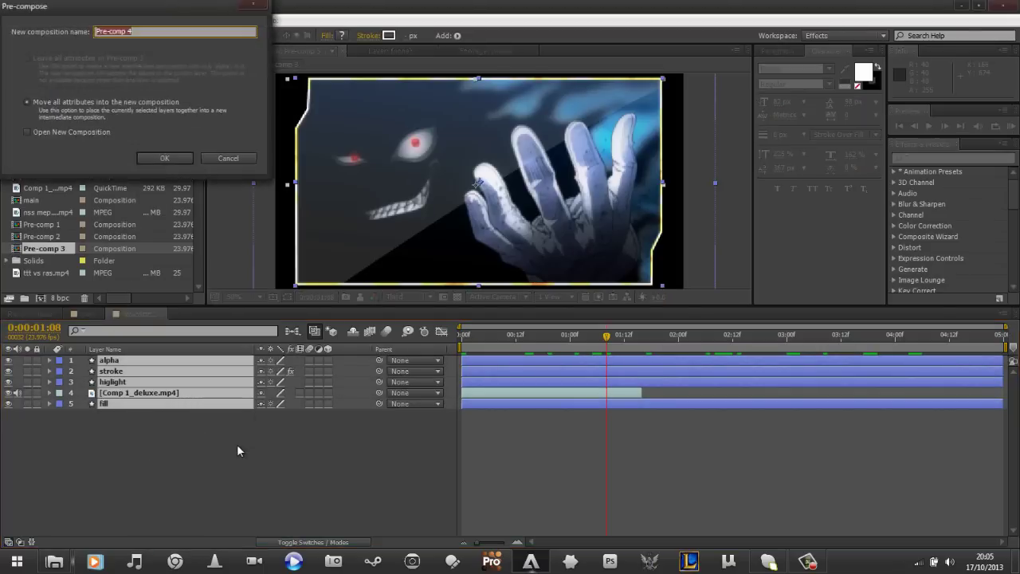
{"action": "left_click", "coordinate": [226, 158]}
{"action": "left_click", "coordinate": [176, 420]}
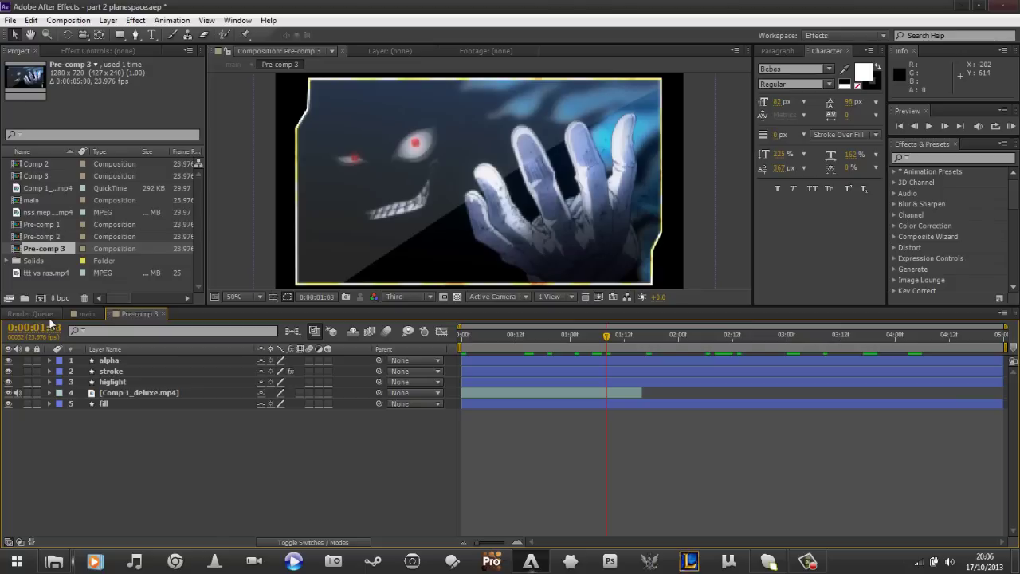
{"action": "left_click", "coordinate": [86, 313]}
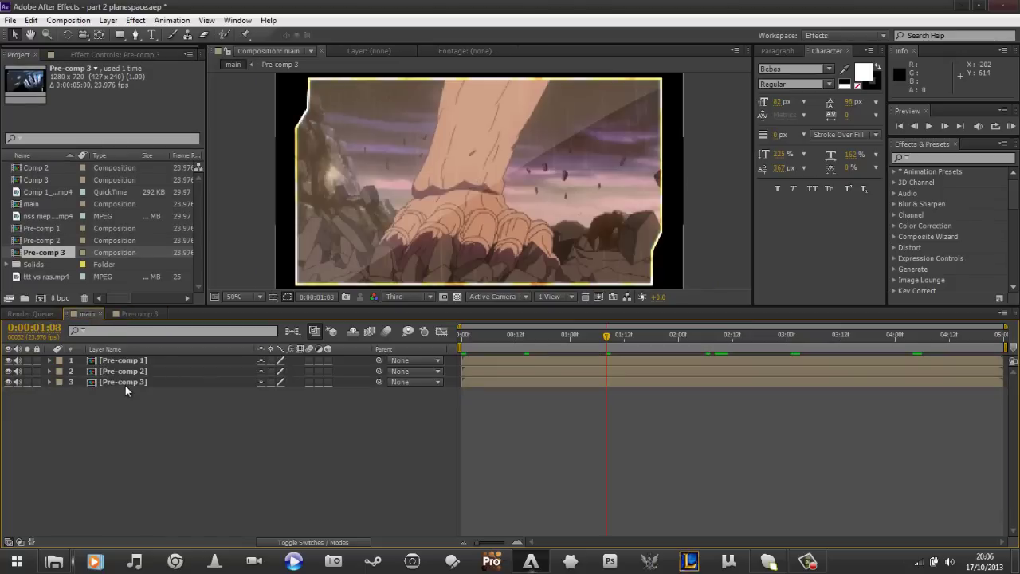
Enlarge the viewer, set magnification to Fit up to 100%, and keep Third resolution
{"action": "left_click_drag", "start_coordinate": [160, 462], "coordinate": [136, 435]}
{"action": "left_click_drag", "start_coordinate": [206, 299], "coordinate": [216, 377]}
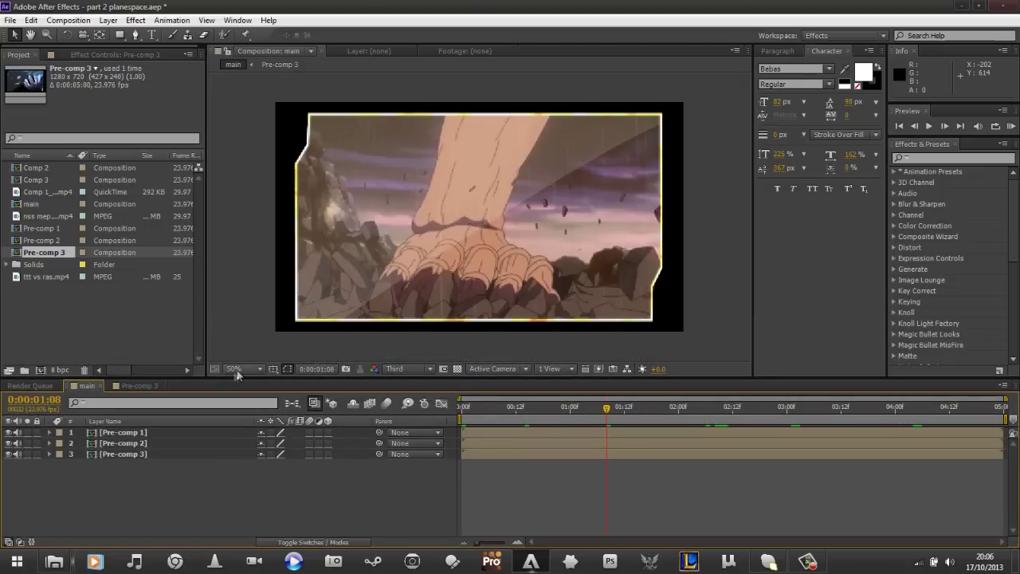
{"action": "left_click", "coordinate": [239, 368]}
{"action": "left_click", "coordinate": [299, 149]}
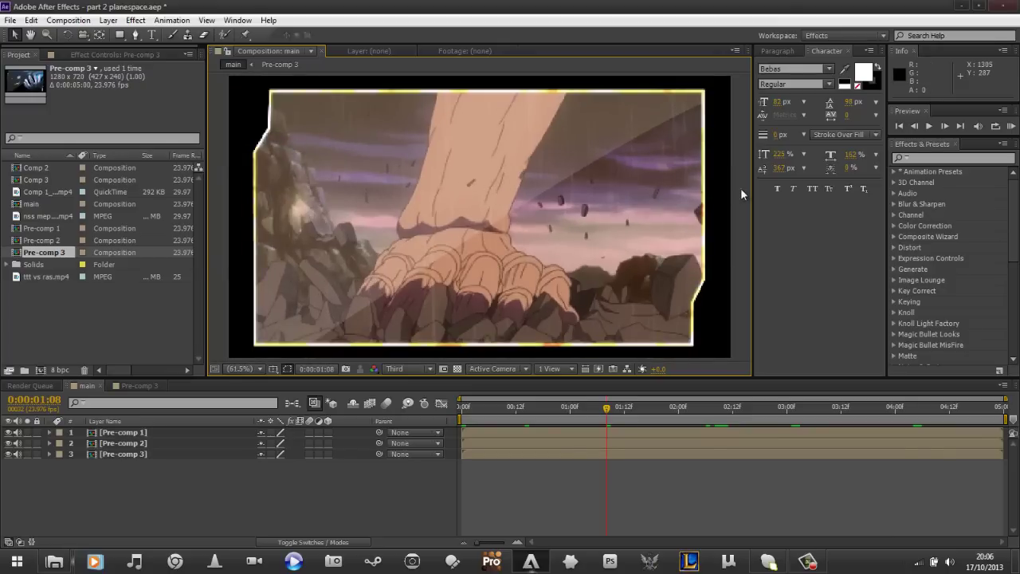
{"action": "left_click", "coordinate": [416, 372]}
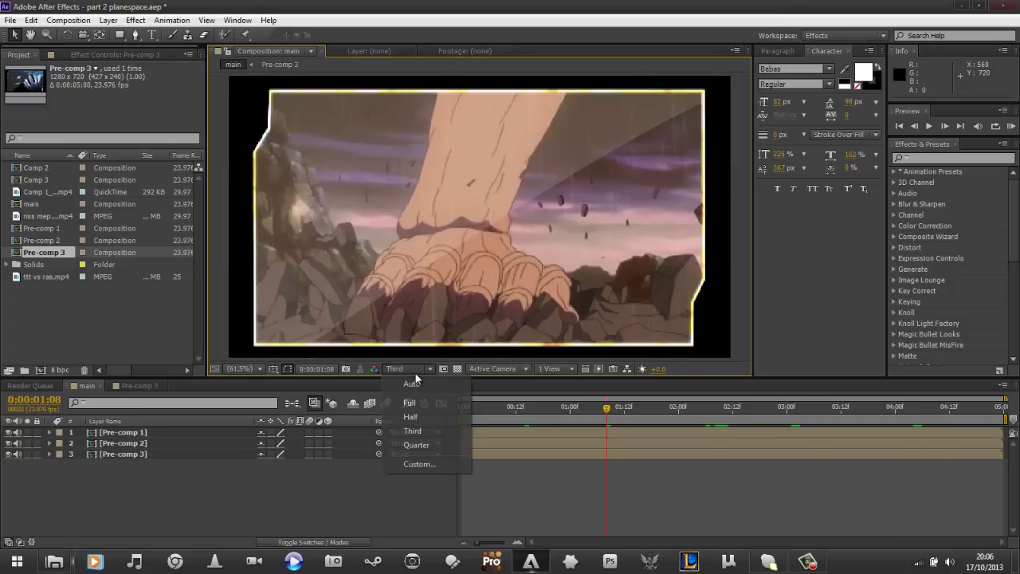
{"action": "left_click", "coordinate": [442, 430]}
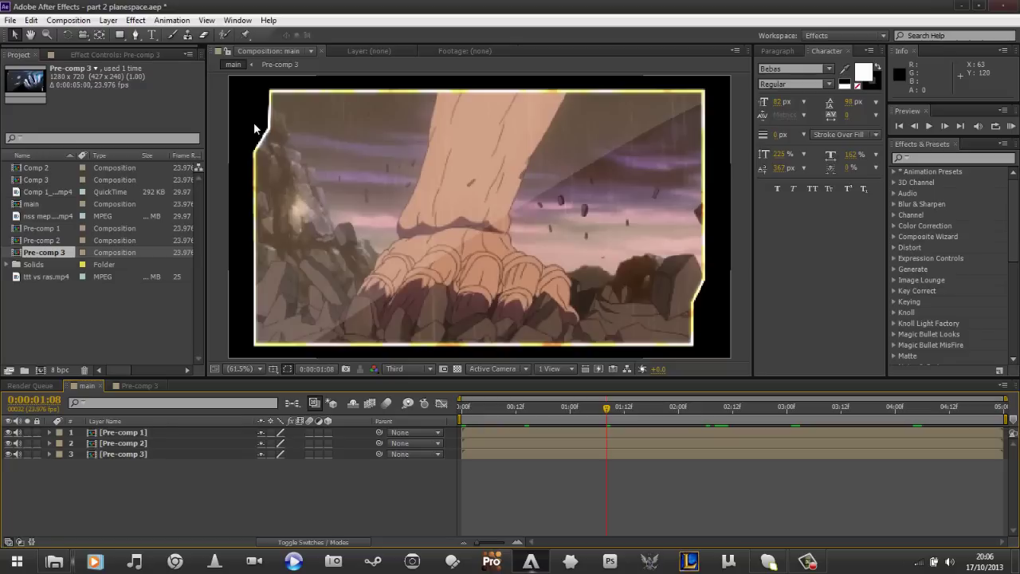
{"action": "left_click", "coordinate": [237, 20]}
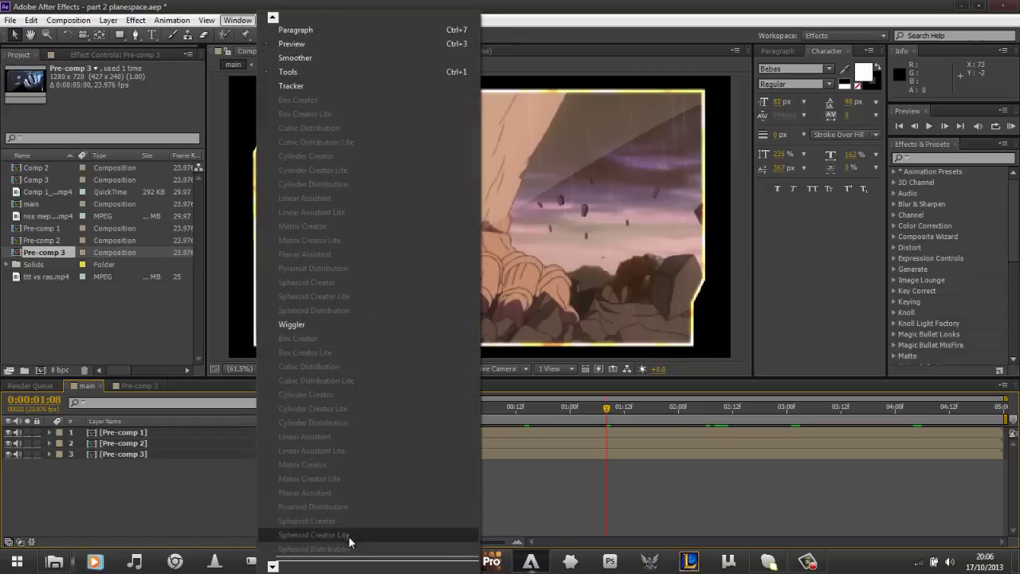
{"action": "left_click", "coordinate": [591, 4]}
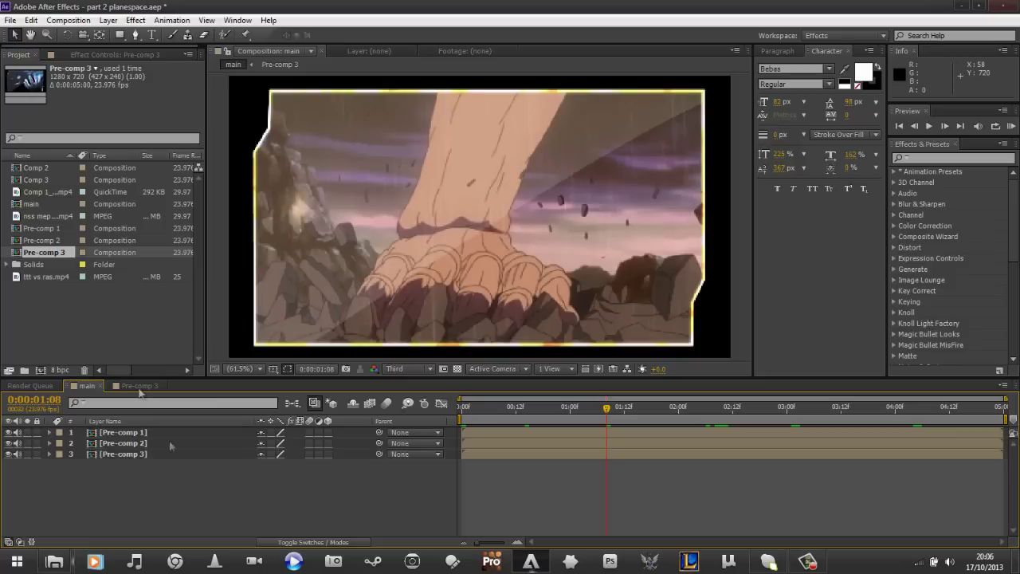
{"action": "key", "text": "ctrl+a"}
{"action": "left_click", "coordinate": [133, 468]}
{"action": "left_click_drag", "start_coordinate": [138, 473], "coordinate": [150, 509]}
Hide Pre-comp 1 and 2, enable 3D on the pre-comp layers, and select Pre-comp 3
{"action": "left_click_drag", "start_coordinate": [8, 432], "coordinate": [8, 443]}
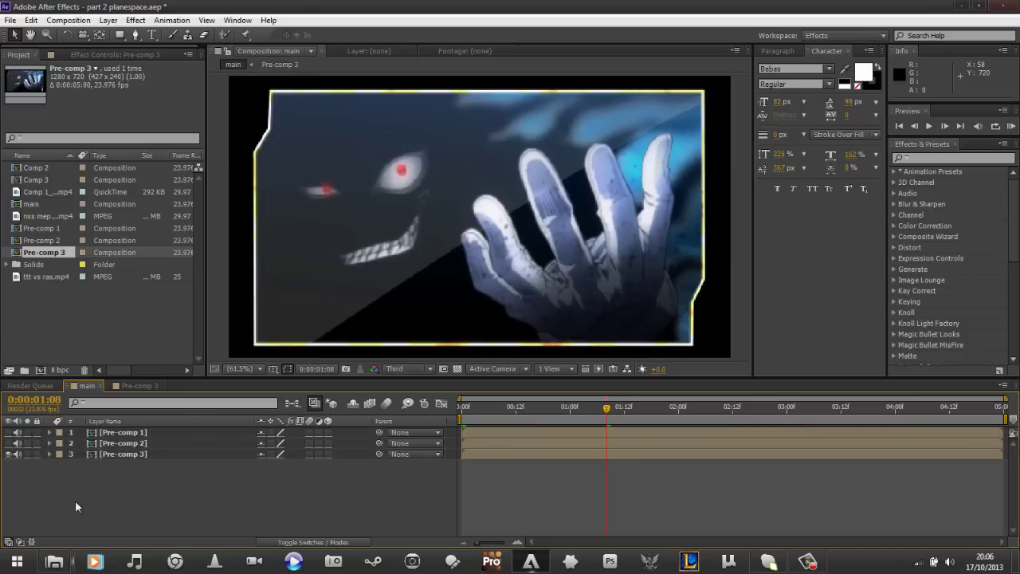
{"action": "left_click", "coordinate": [136, 453]}
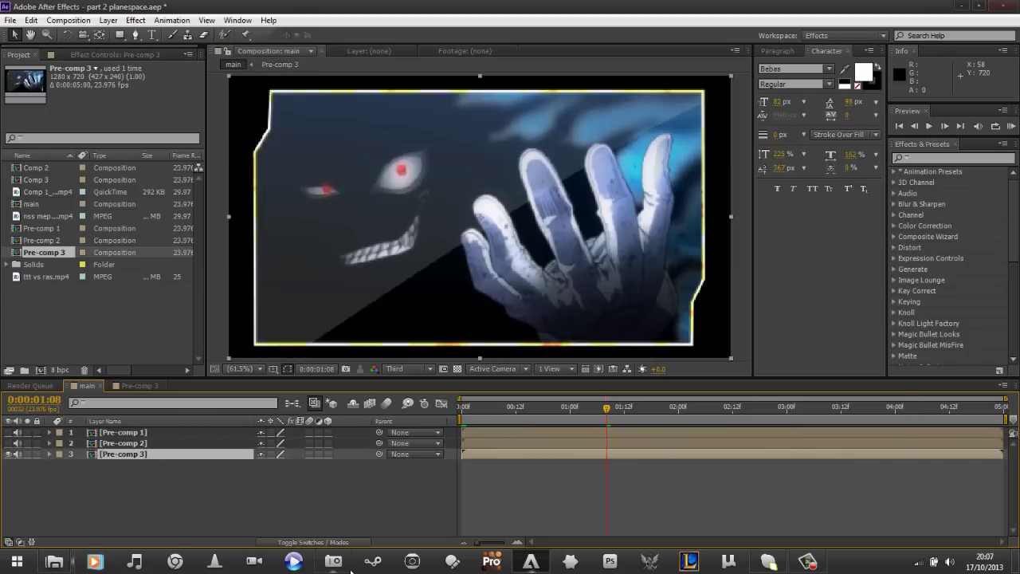
{"action": "left_click", "coordinate": [325, 542]}
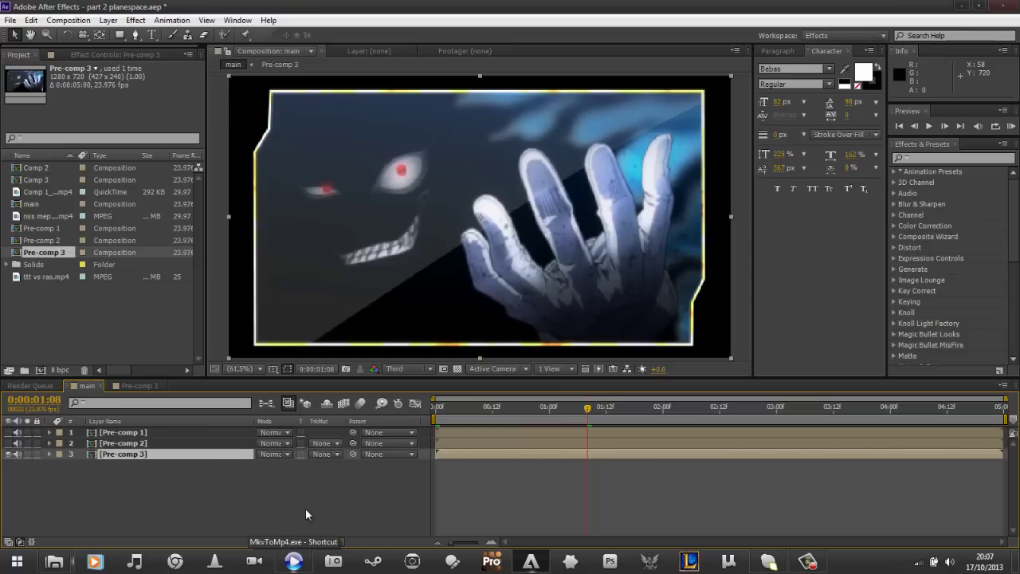
{"action": "key", "text": "F4"}
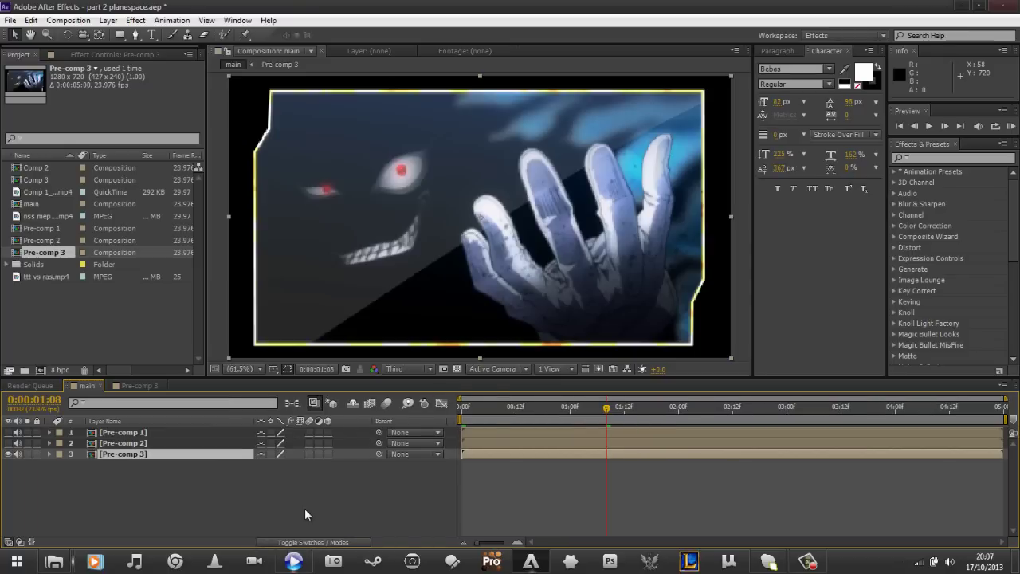
{"action": "left_click_drag", "start_coordinate": [327, 431], "coordinate": [331, 457]}
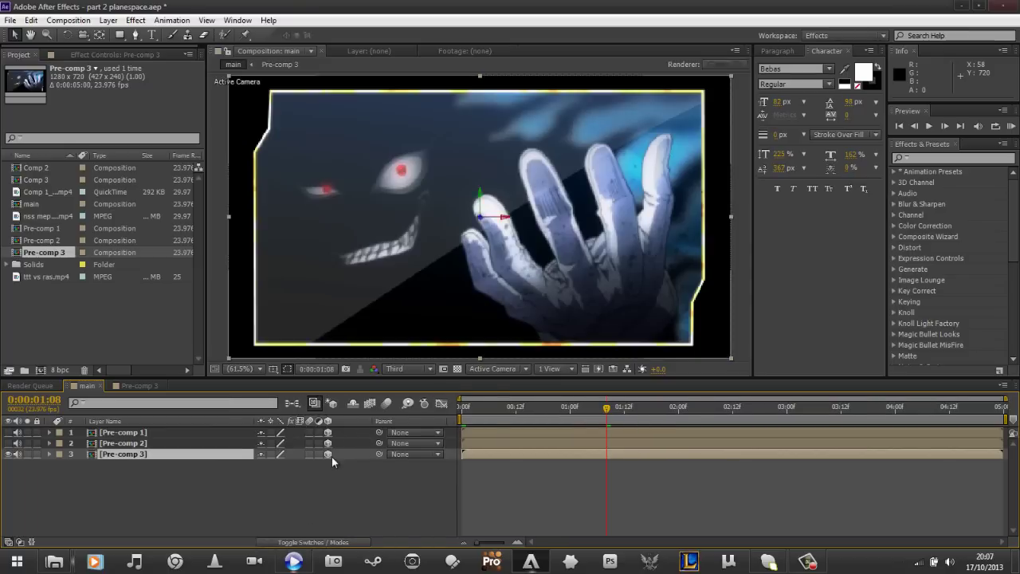
{"action": "left_click", "coordinate": [335, 470]}
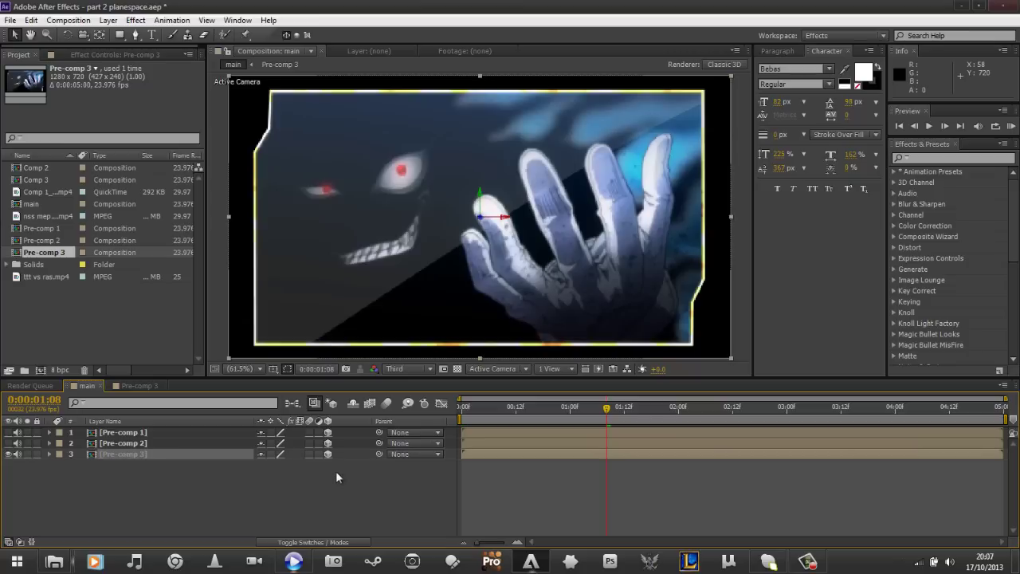
{"action": "left_click", "coordinate": [139, 454]}
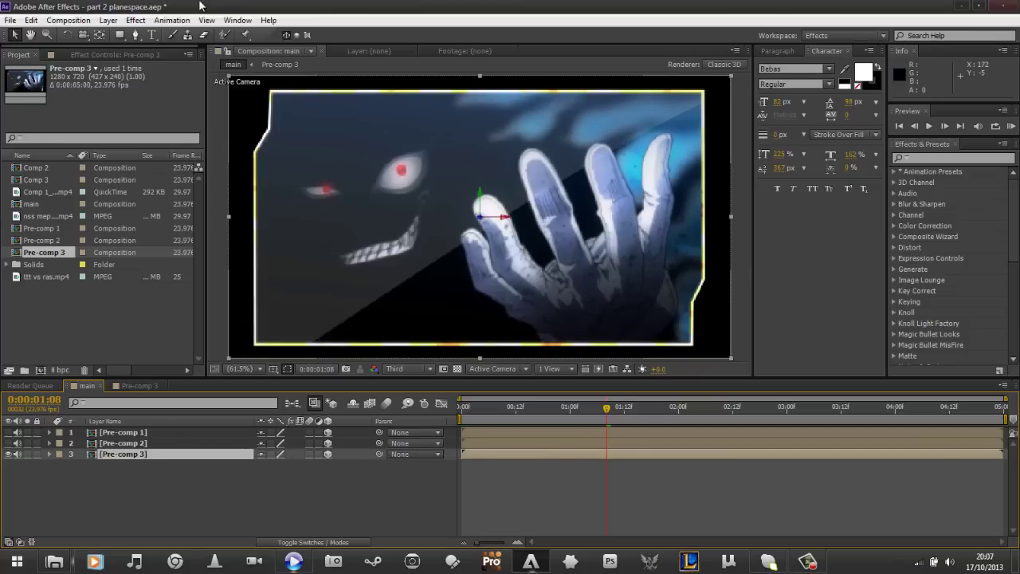
Open the Cylinder Creator panel from the Window menu and reposition and resize it
{"action": "left_click", "coordinate": [237, 20]}
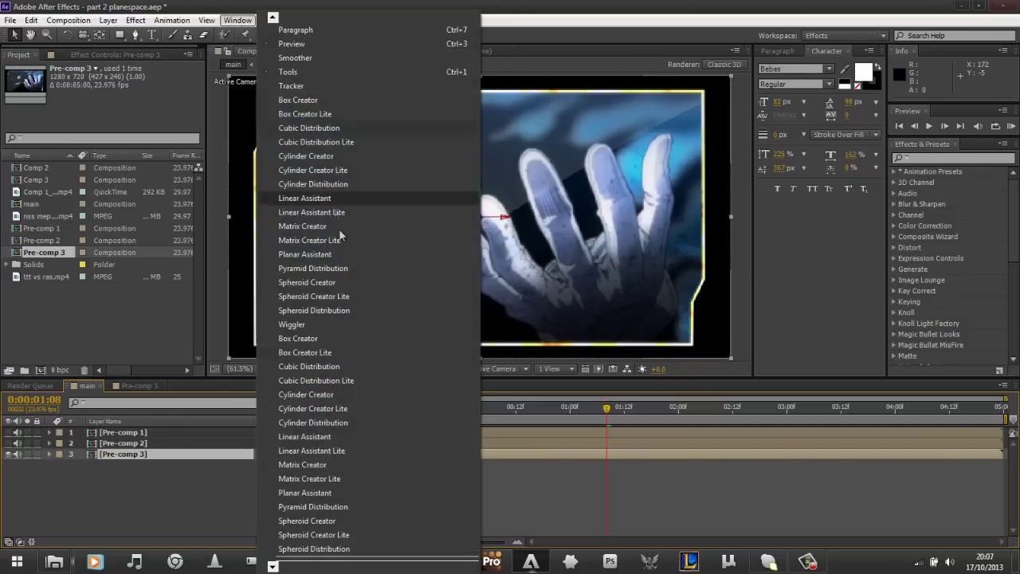
{"action": "left_click", "coordinate": [381, 394]}
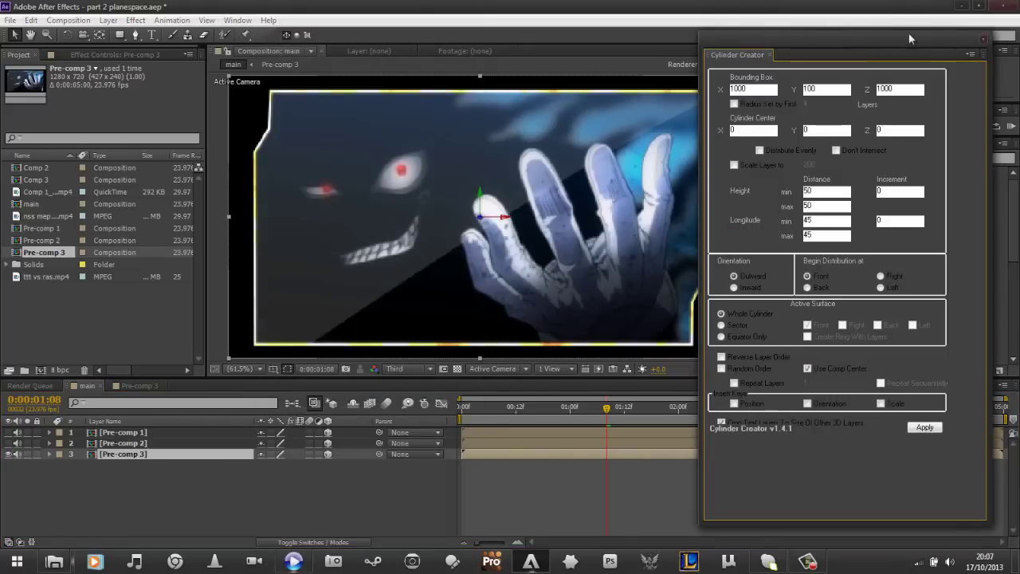
{"action": "left_click_drag", "start_coordinate": [909, 33], "coordinate": [673, 20]}
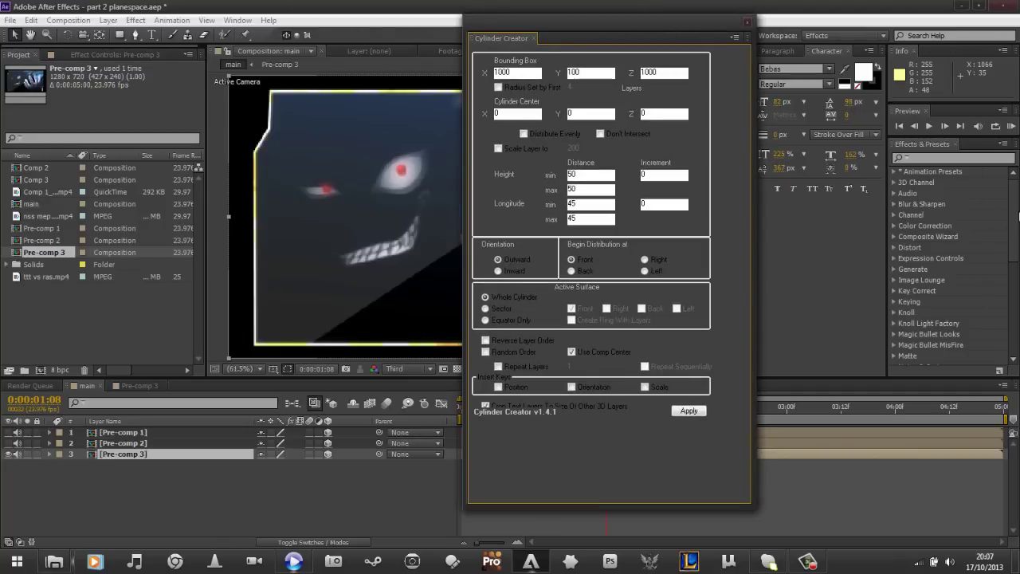
{"action": "scroll", "coordinate": [952, 263], "scroll_direction": "down", "scroll_amount": 4}
{"action": "scroll", "coordinate": [952, 263], "scroll_direction": "up", "scroll_amount": 3}
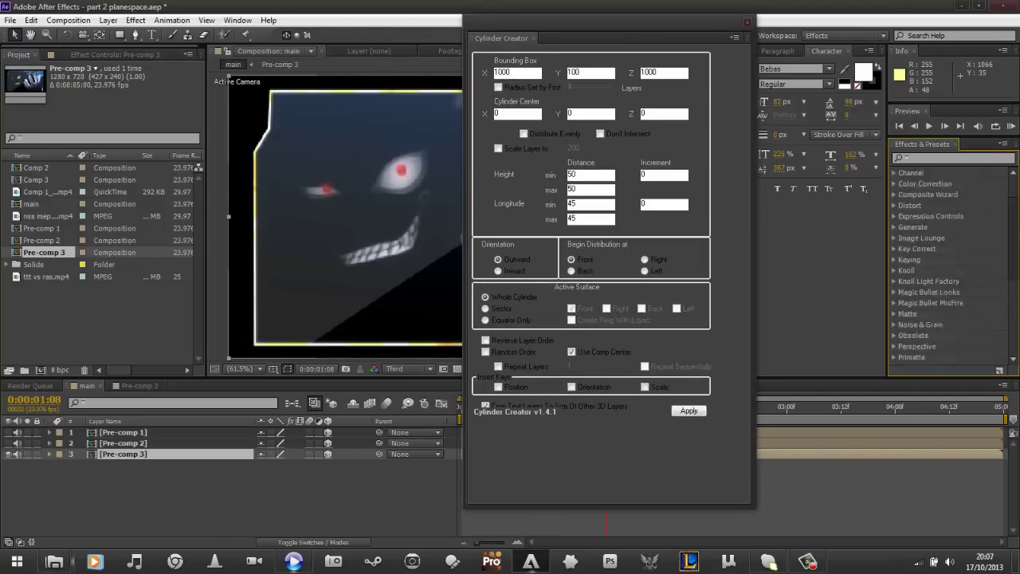
{"action": "scroll", "coordinate": [1017, 151], "scroll_direction": "down", "scroll_amount": 2}
{"action": "scroll", "coordinate": [1017, 151], "scroll_direction": "up", "scroll_amount": 5}
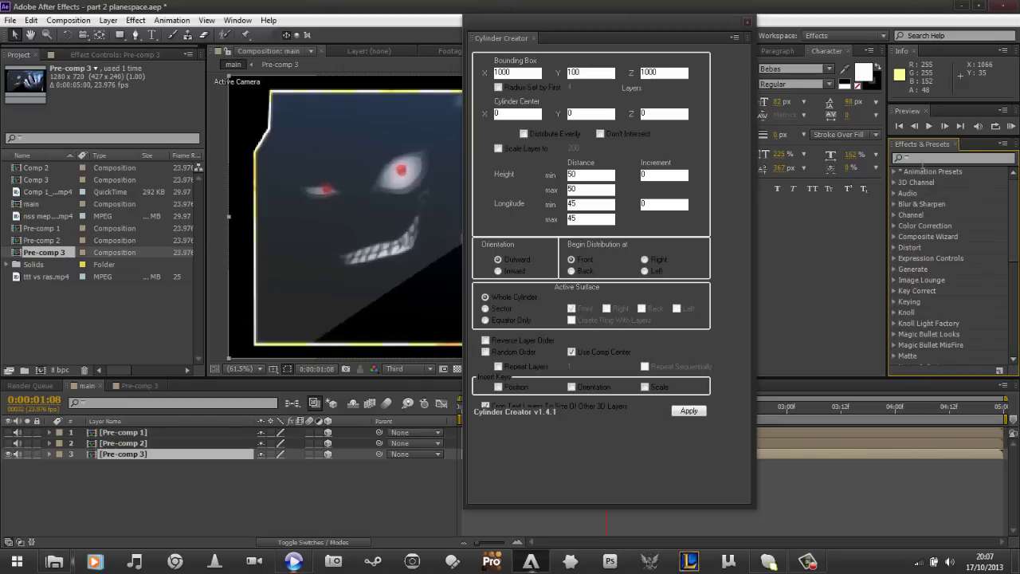
{"action": "left_click_drag", "start_coordinate": [660, 32], "coordinate": [887, 25]}
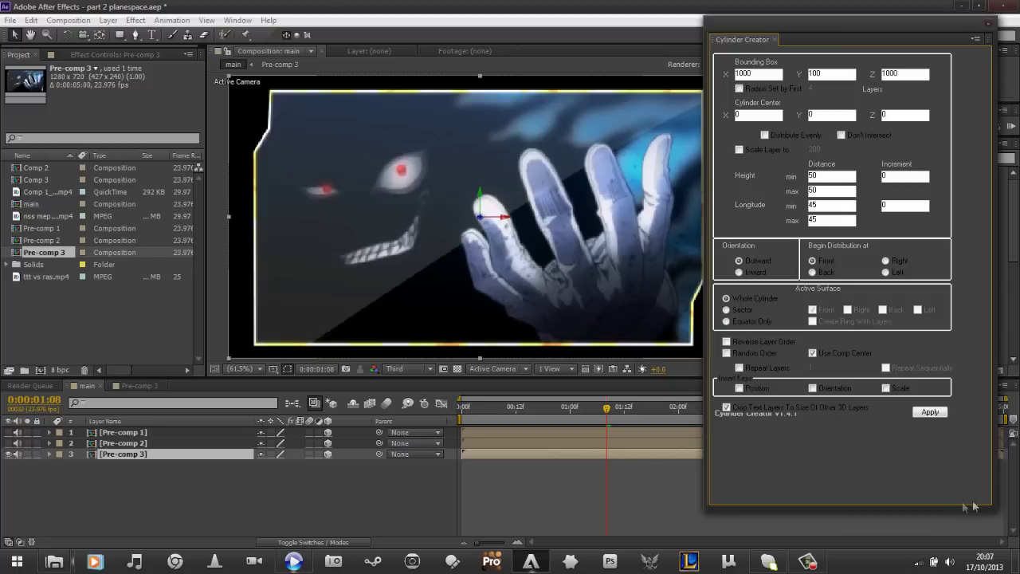
{"action": "left_click_drag", "start_coordinate": [988, 502], "coordinate": [979, 525]}
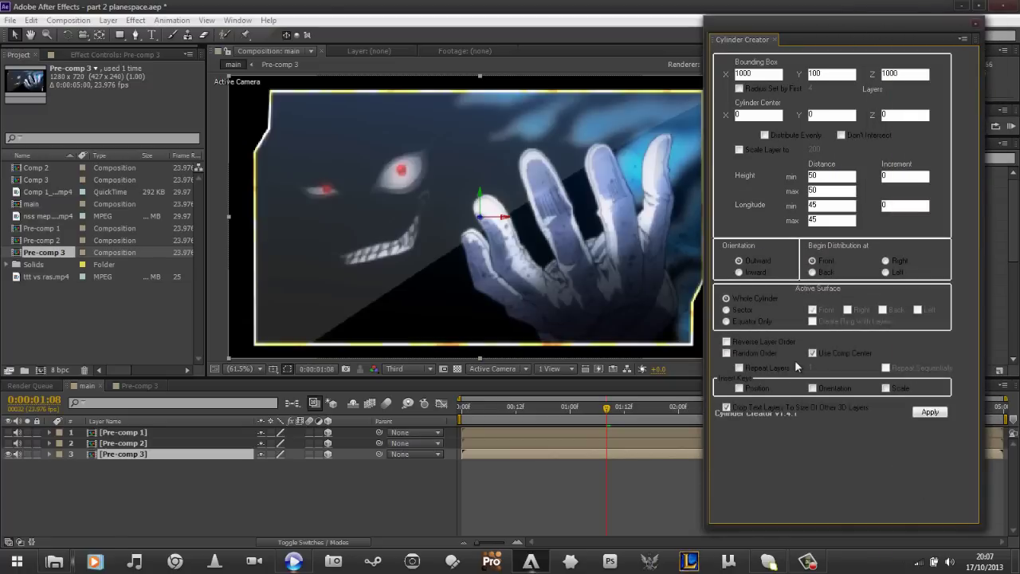
Apply Equator Only, Create Ring With Layers and Repeat Layers 12 to Pre-comp 3
{"action": "left_click", "coordinate": [726, 321]}
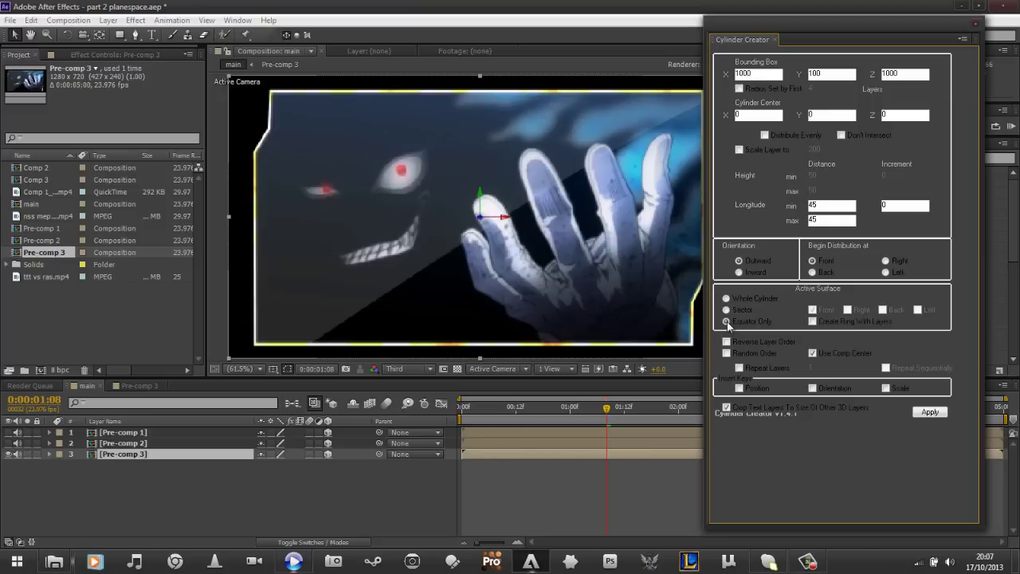
{"action": "left_click", "coordinate": [813, 321]}
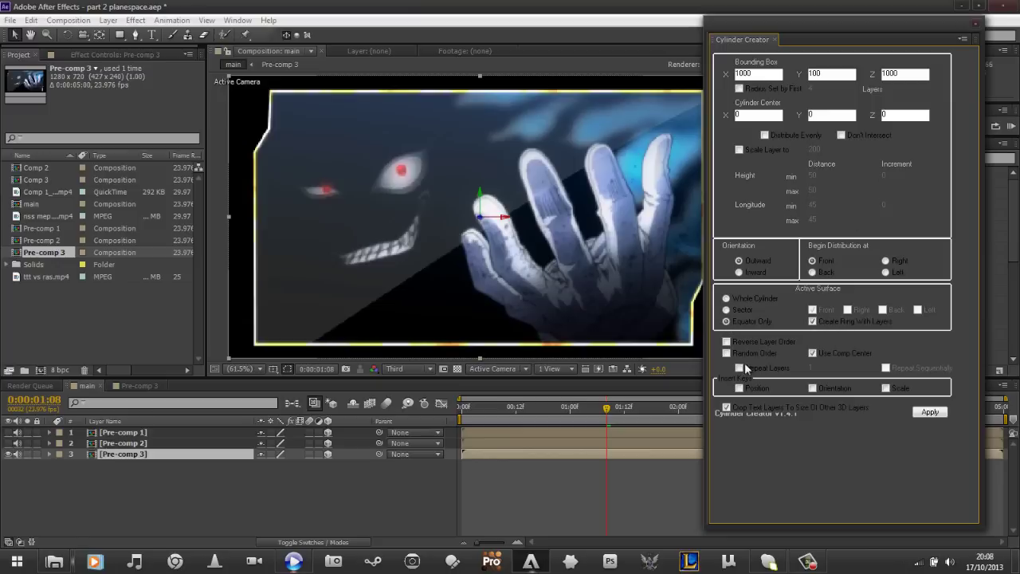
{"action": "left_click", "coordinate": [738, 368]}
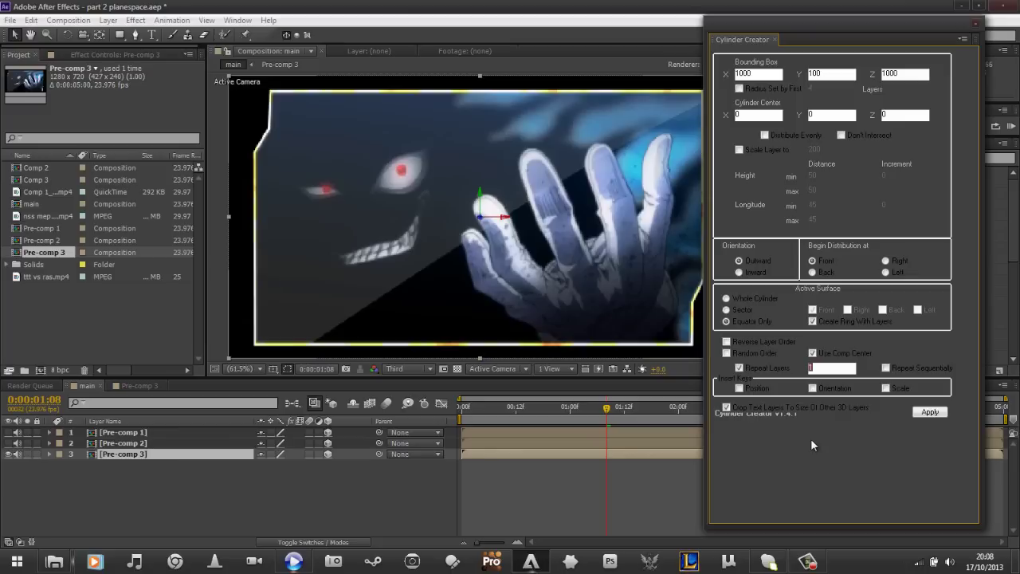
{"action": "type", "text": "12"}
{"action": "left_click", "coordinate": [929, 412]}
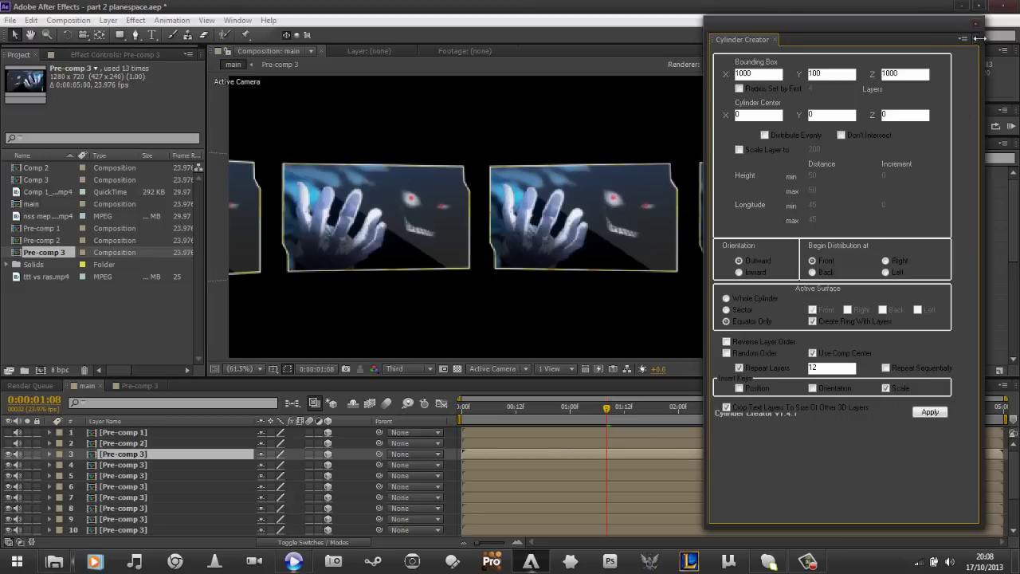
Close Cylinder Creator, review the Pre-comp 3 copies in the timeline, and select layer 4
{"action": "left_click", "coordinate": [972, 24]}
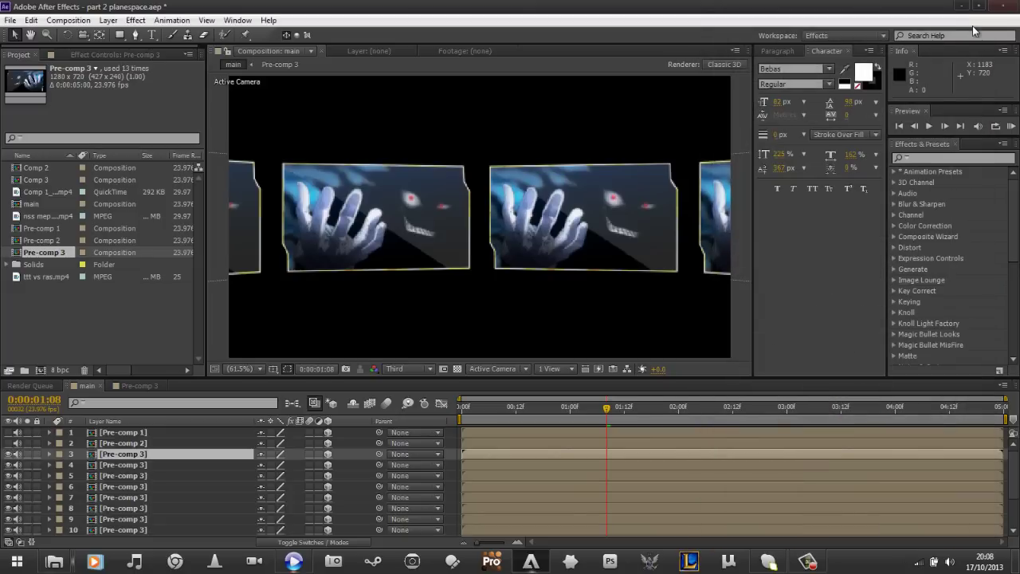
{"action": "left_click", "coordinate": [207, 453], "text": "ctrl"}
{"action": "left_click", "coordinate": [207, 453]}
{"action": "scroll", "coordinate": [138, 502], "scroll_direction": "down", "scroll_amount": 3}
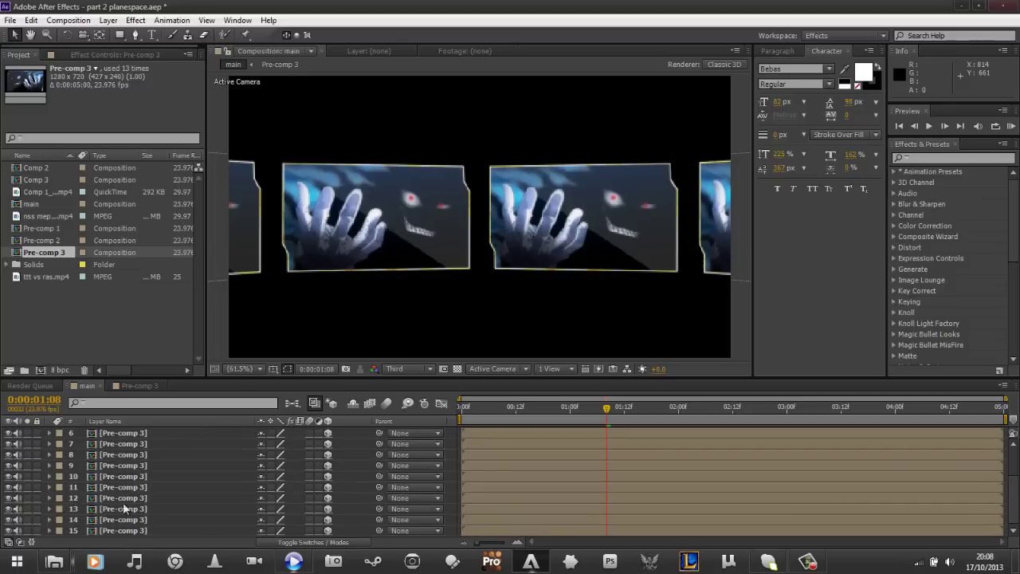
{"action": "scroll", "coordinate": [124, 498], "scroll_direction": "up", "scroll_amount": 3}
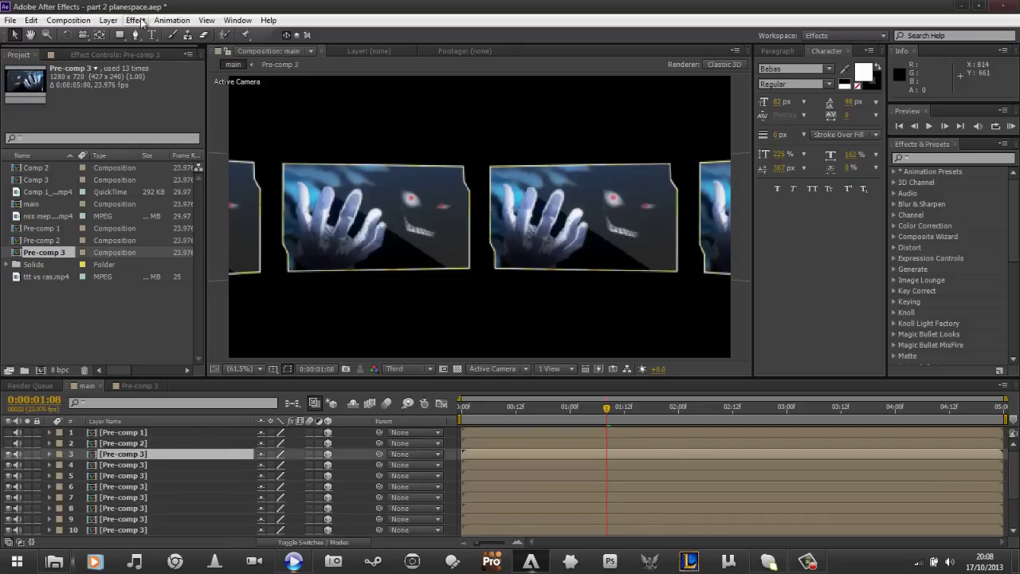
{"action": "left_click", "coordinate": [137, 22]}
{"action": "mouse_move", "coordinate": [115, 22]}
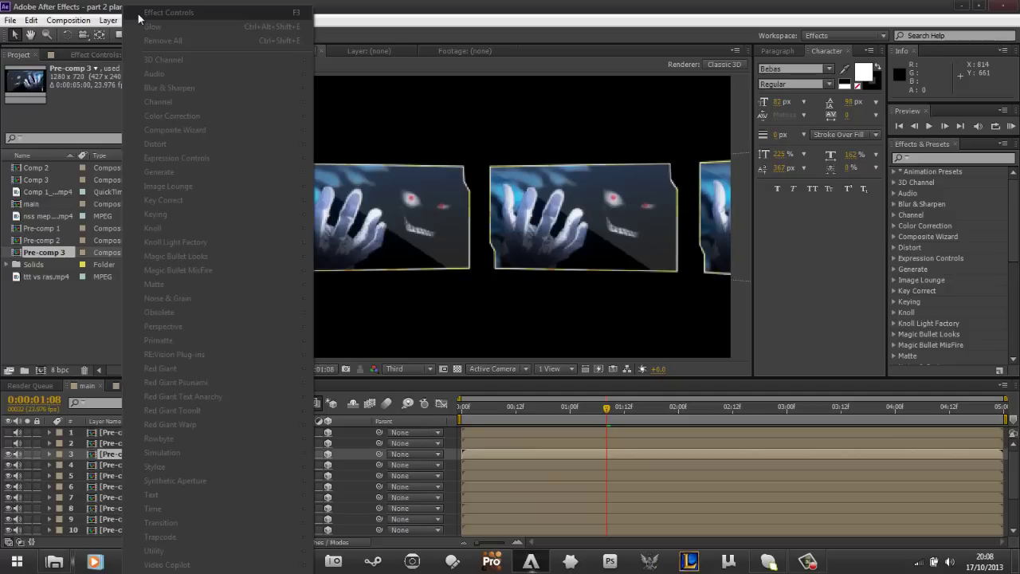
{"action": "left_click", "coordinate": [92, 467]}
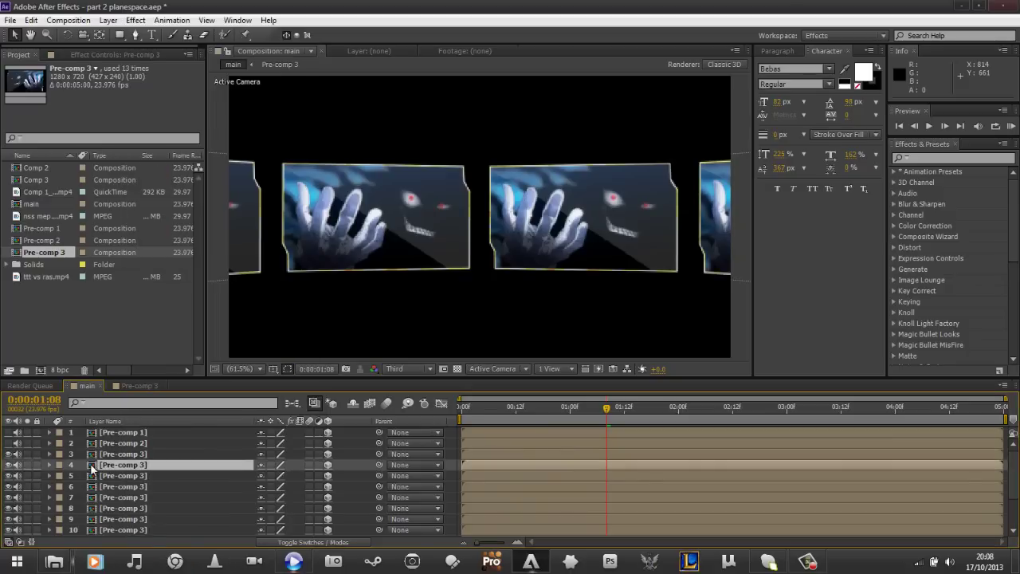
Add Camera 1 as a Two-Node Camera using the 15mm lens preset
{"action": "left_click", "coordinate": [109, 20]}
{"action": "mouse_move", "coordinate": [112, 34]}
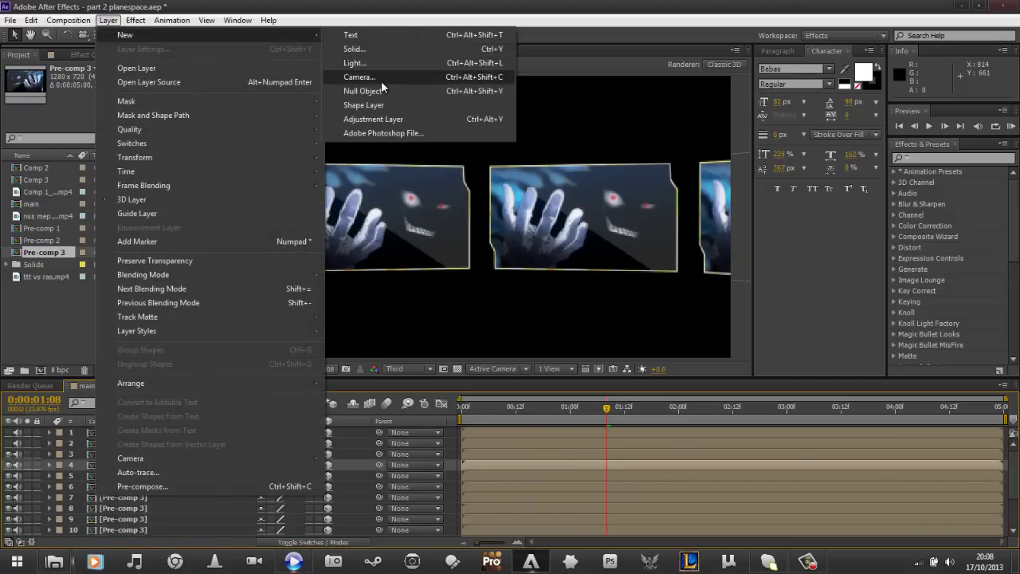
{"action": "left_click", "coordinate": [474, 77]}
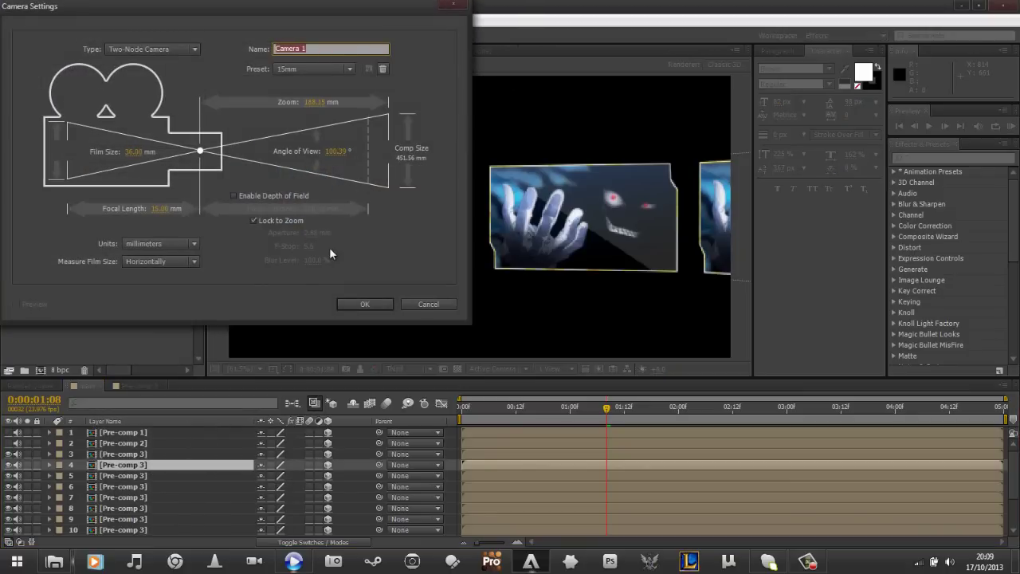
{"action": "left_click", "coordinate": [321, 67]}
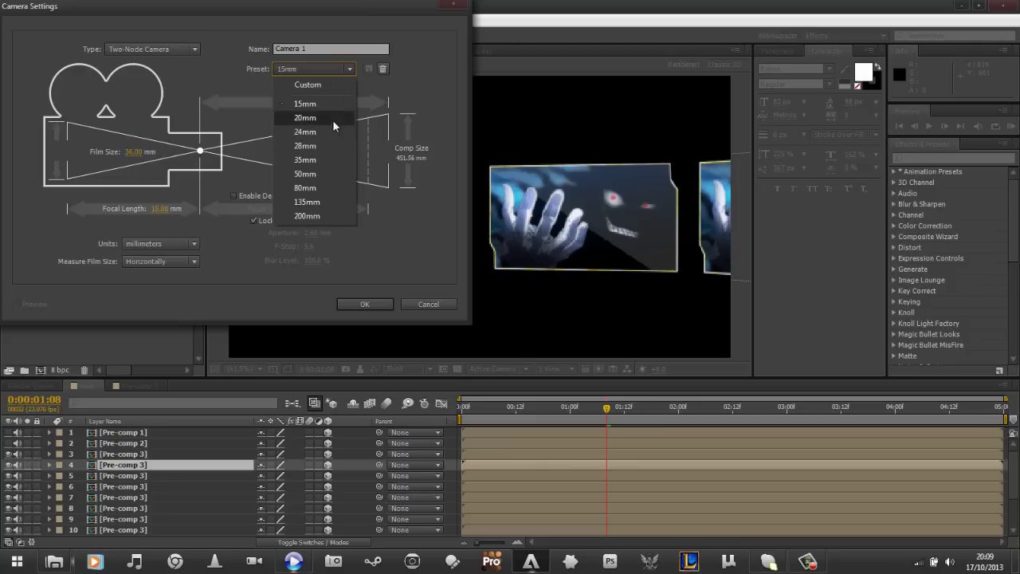
{"action": "left_click", "coordinate": [316, 103]}
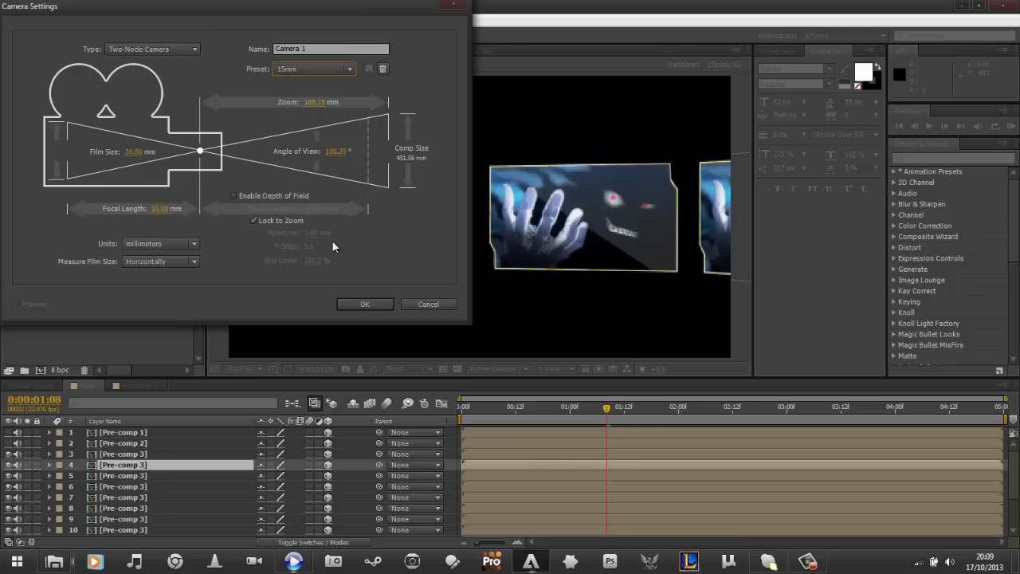
{"action": "left_click", "coordinate": [363, 304]}
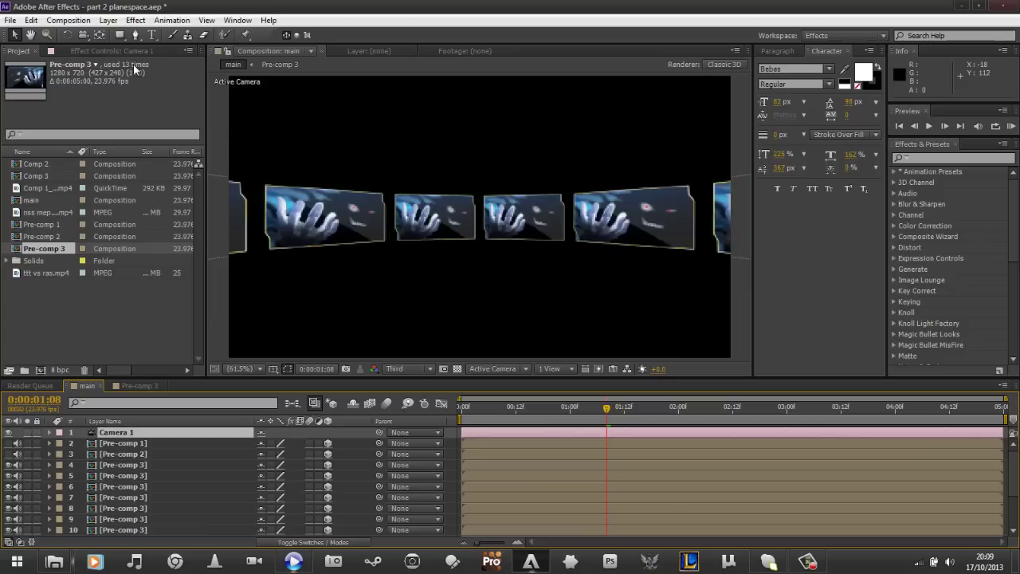
Switch to the Orbit Camera tool and orbit to view the panel ring from above
{"action": "left_click", "coordinate": [84, 36]}
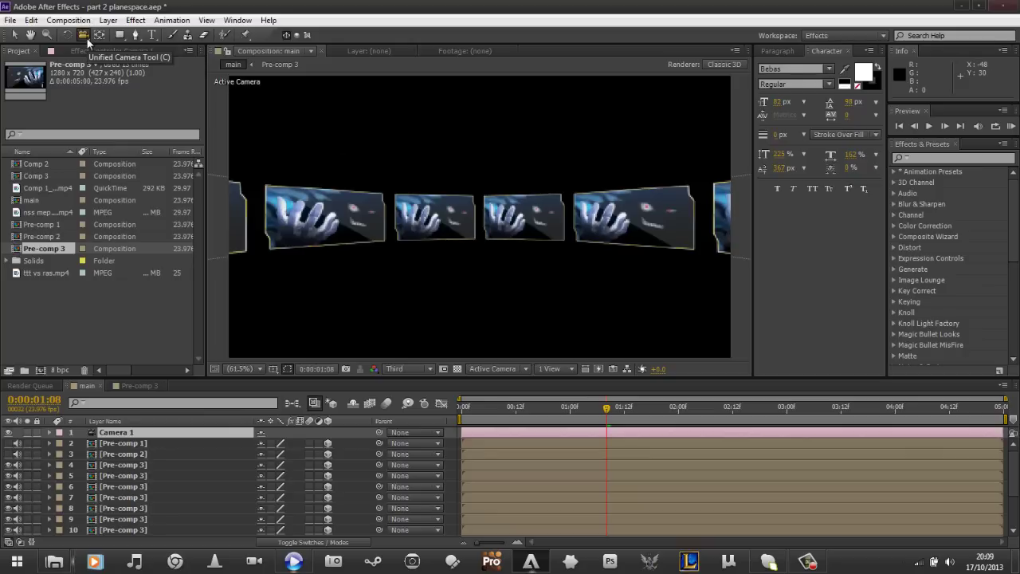
{"action": "left_click", "coordinate": [84, 37]}
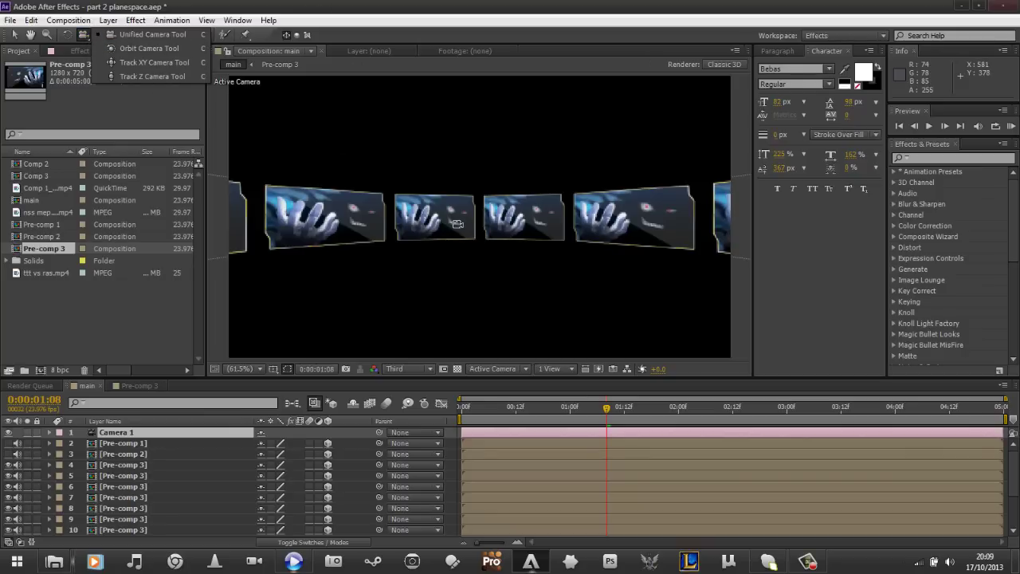
{"action": "key", "text": "c"}
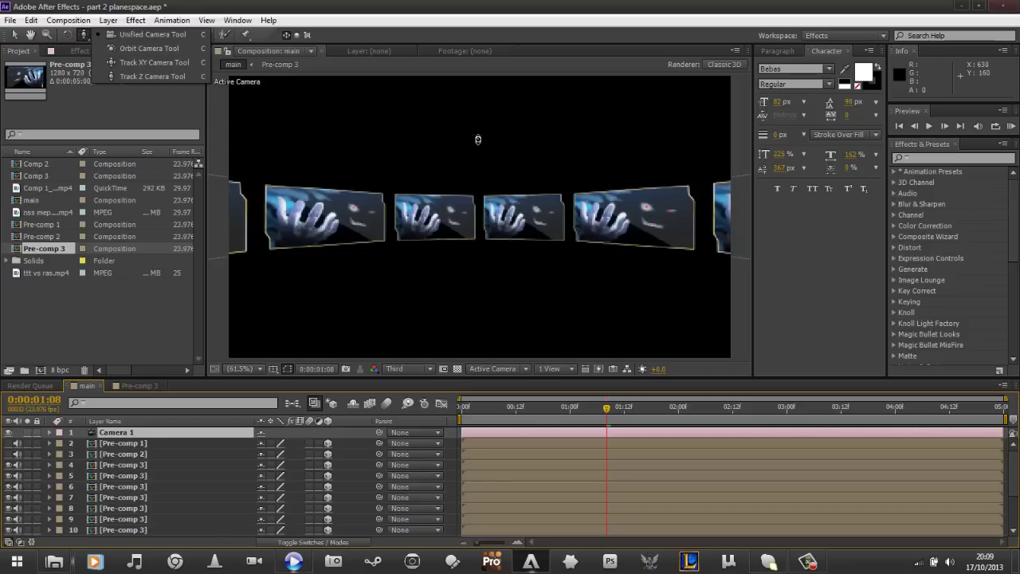
{"action": "left_click_drag", "start_coordinate": [473, 129], "coordinate": [491, 311]}
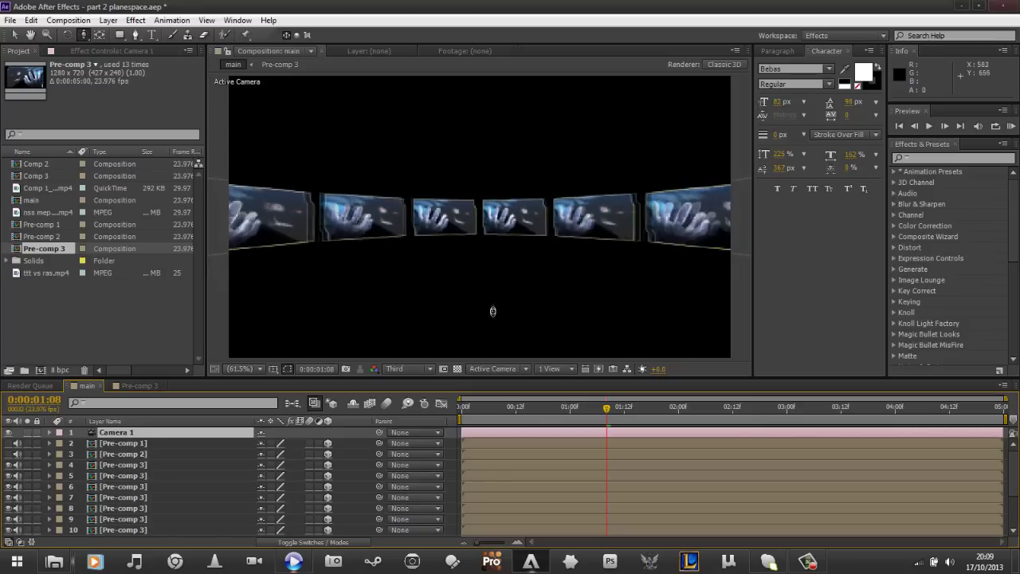
{"action": "left_click_drag", "start_coordinate": [474, 150], "coordinate": [477, 252]}
{"action": "key", "text": "c"}
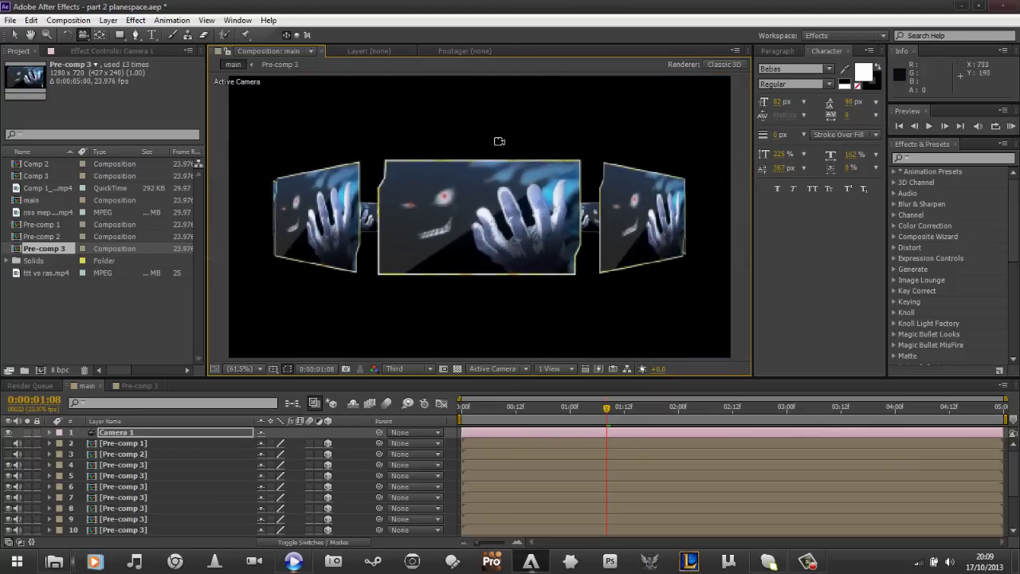
{"action": "left_click_drag", "start_coordinate": [499, 149], "coordinate": [499, 208]}
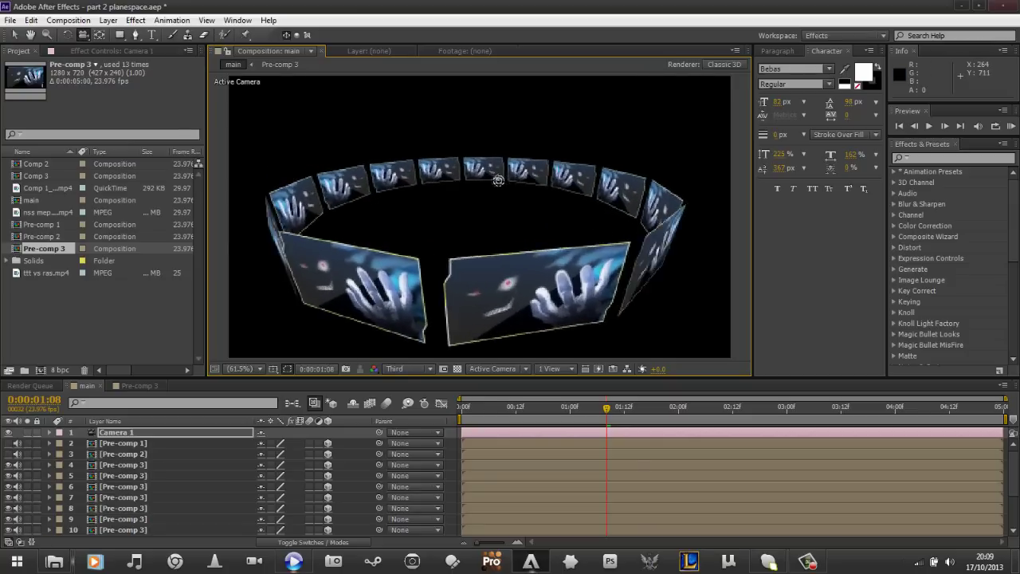
Bring the ring to eye level and keep orbiting until two hand panels face the camera
{"action": "left_click_drag", "start_coordinate": [492, 181], "coordinate": [429, 170]}
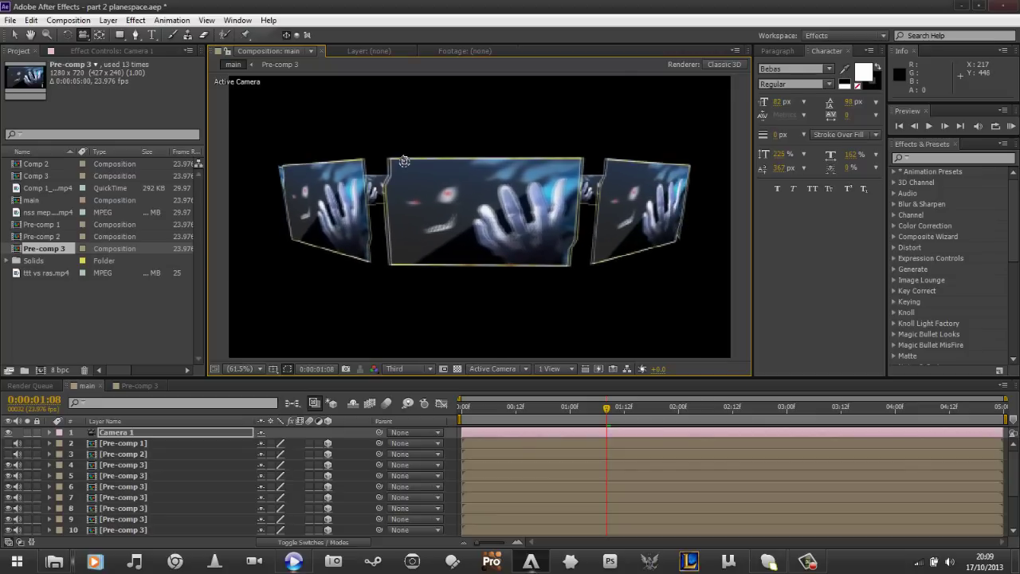
{"action": "left_click_drag", "start_coordinate": [403, 155], "coordinate": [400, 179]}
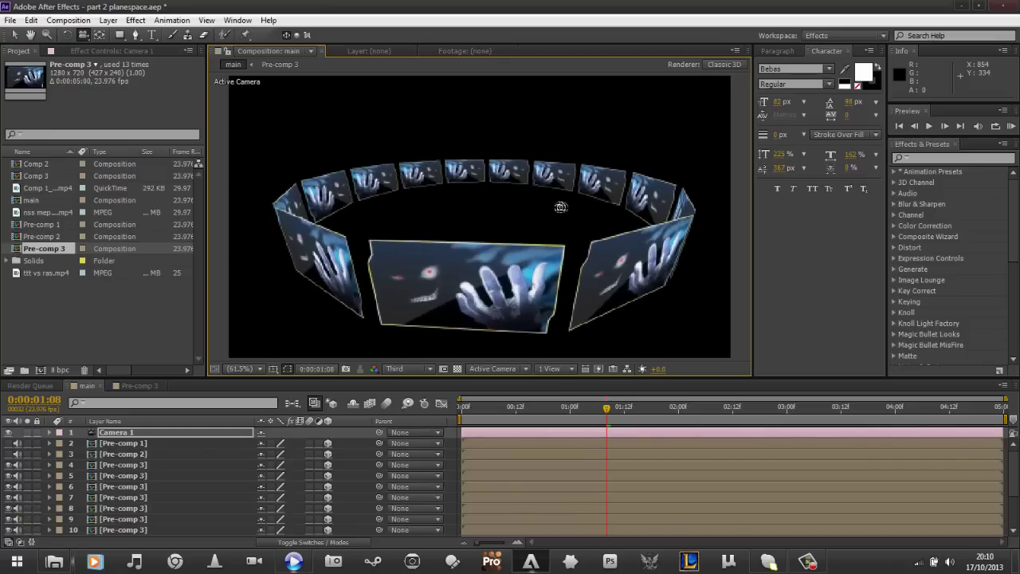
{"action": "left_click_drag", "start_coordinate": [558, 212], "coordinate": [511, 208]}
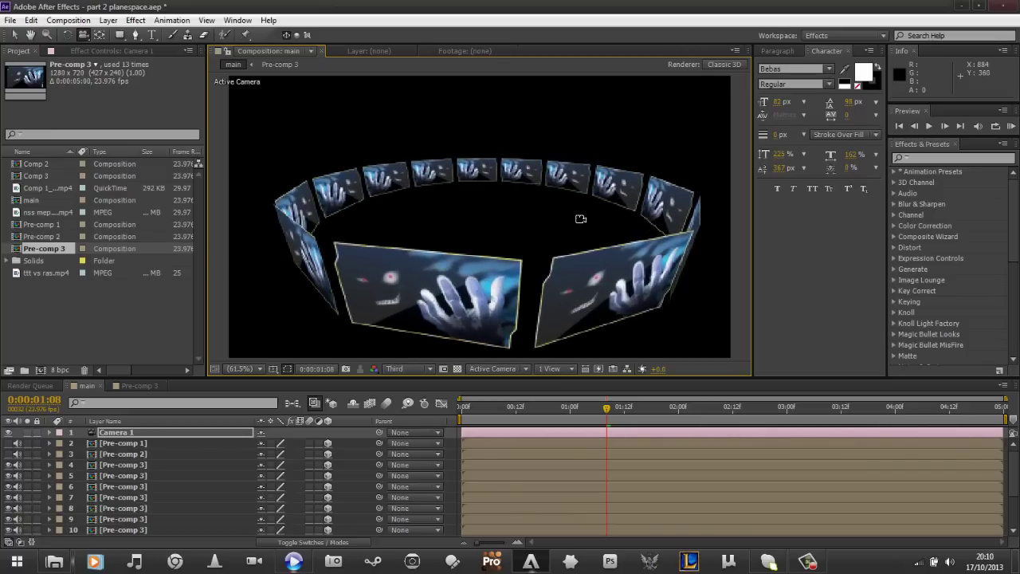
{"action": "left_click_drag", "start_coordinate": [580, 219], "coordinate": [550, 210]}
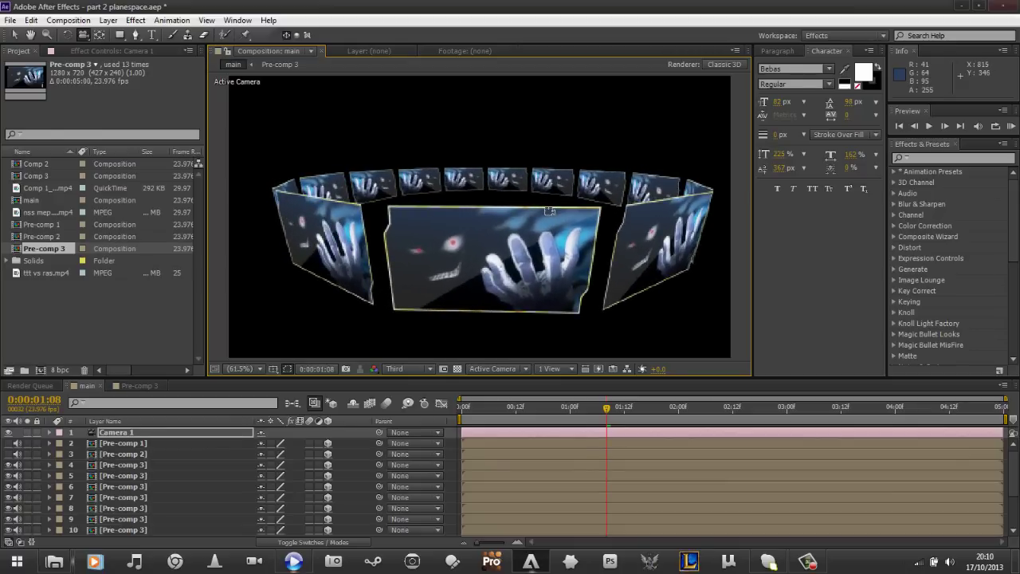
{"action": "left_click_drag", "start_coordinate": [633, 226], "coordinate": [563, 223]}
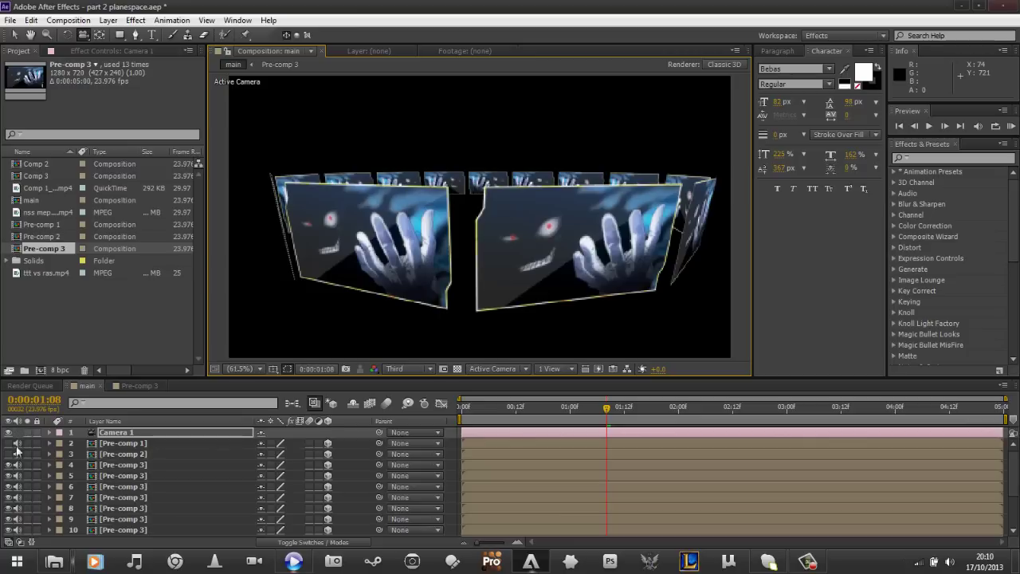
Select Pre-comp 2 and open the full Cylinder Creator extension
{"action": "left_click", "coordinate": [130, 454]}
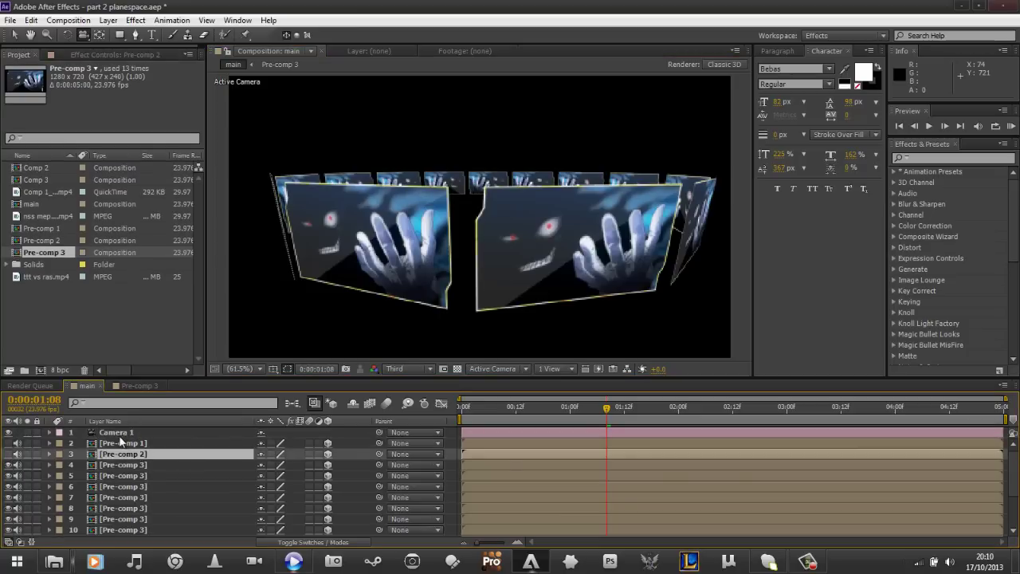
{"action": "left_click", "coordinate": [124, 444]}
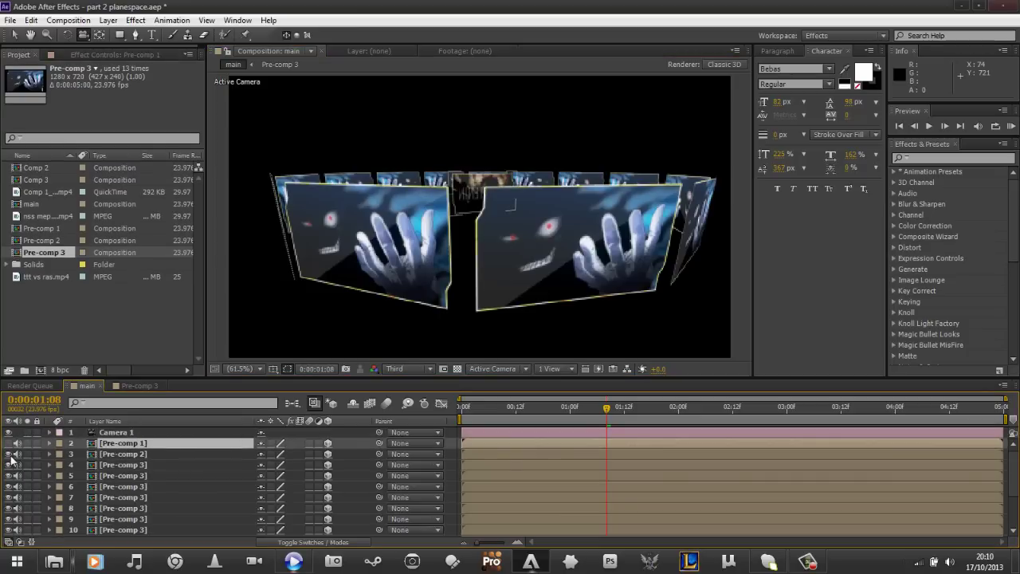
{"action": "left_click", "coordinate": [127, 454]}
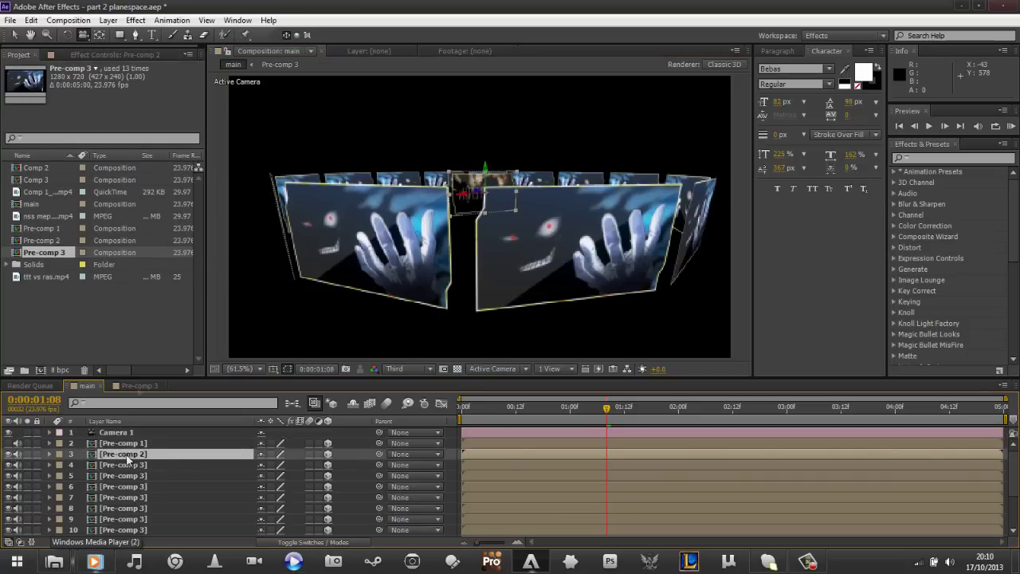
{"action": "left_click", "coordinate": [237, 20]}
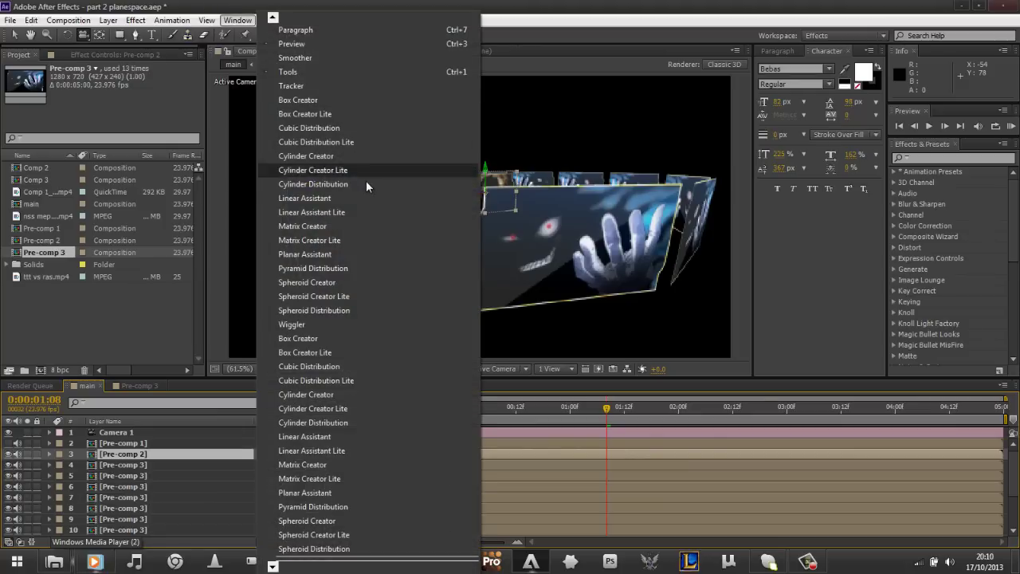
{"action": "left_click", "coordinate": [351, 170]}
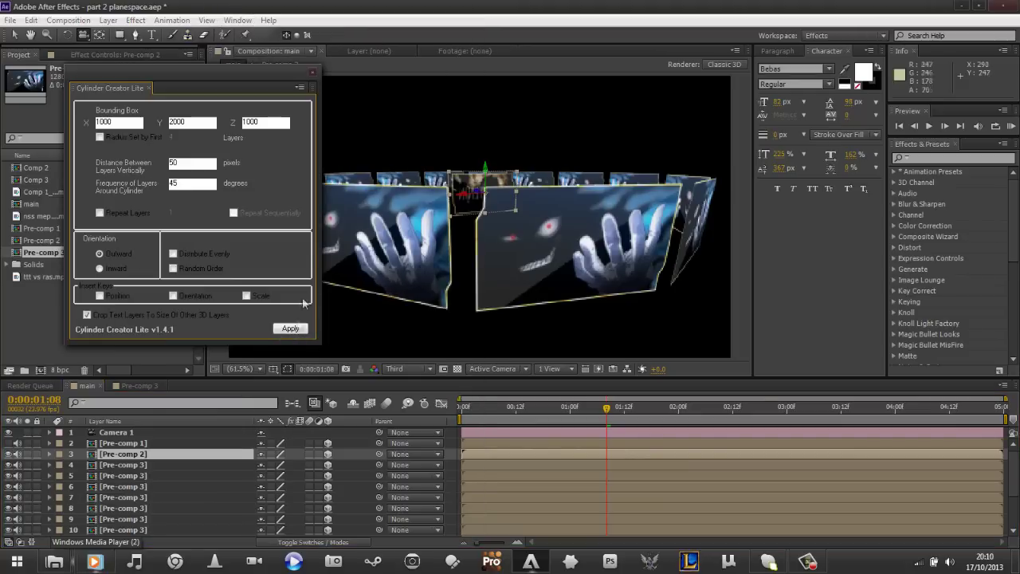
{"action": "left_click", "coordinate": [313, 72]}
{"action": "left_click", "coordinate": [234, 19]}
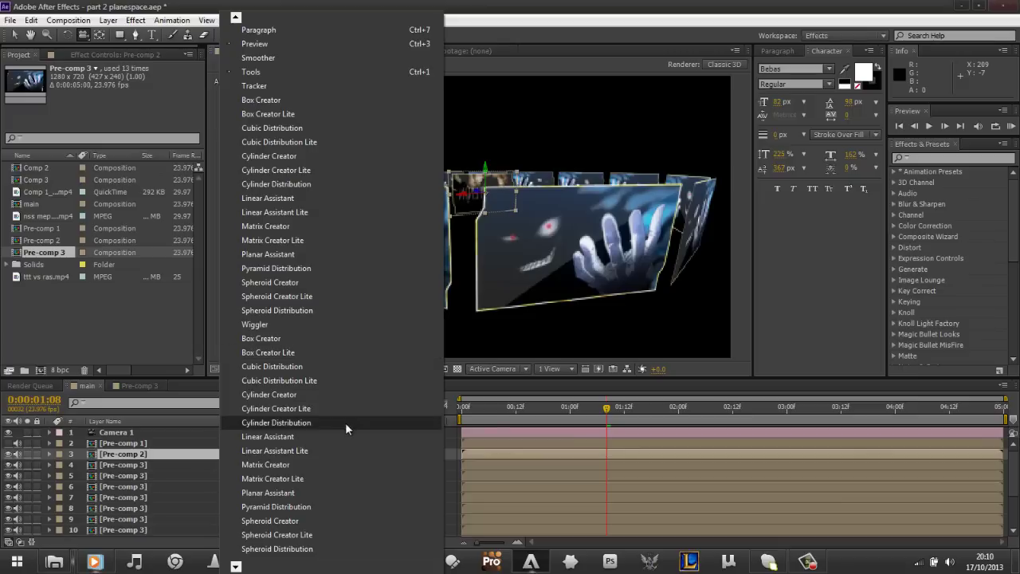
{"action": "left_click", "coordinate": [332, 396]}
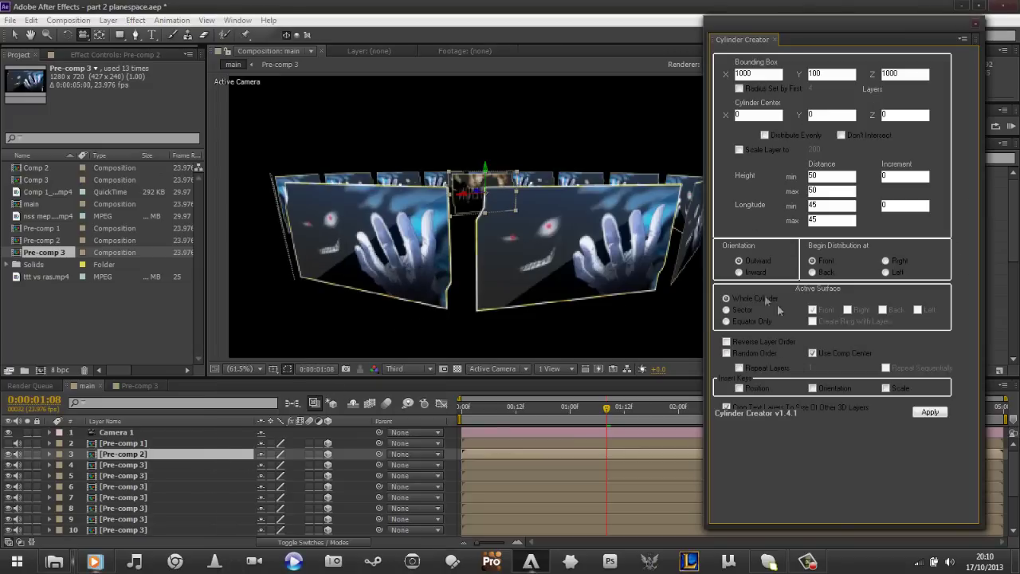
Apply Equator Only, Create Ring With Layers and Repeat Layers 12 to Pre-comp 2, then close
{"action": "left_click", "coordinate": [738, 321]}
{"action": "left_click", "coordinate": [812, 322]}
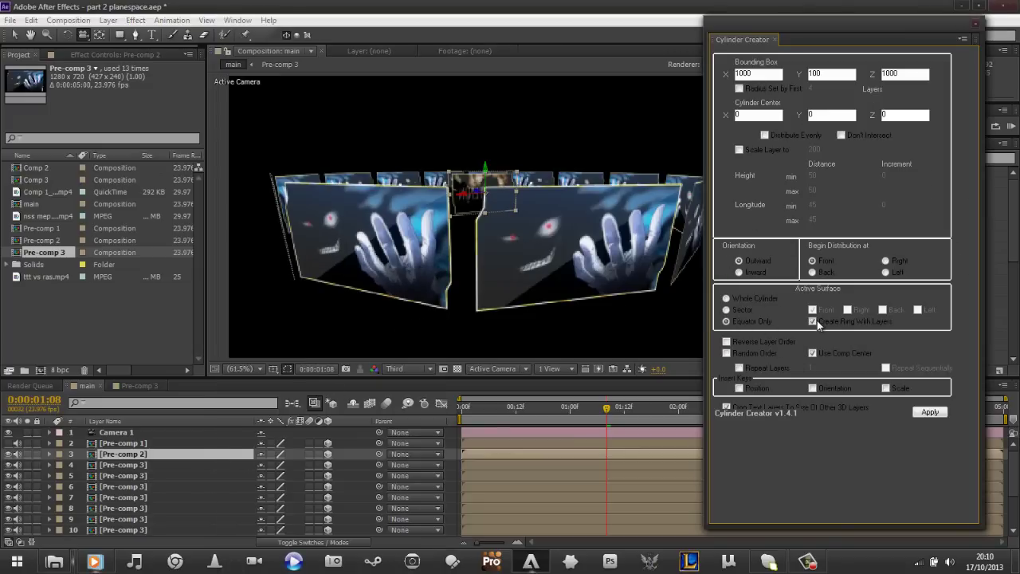
{"action": "left_click", "coordinate": [739, 368]}
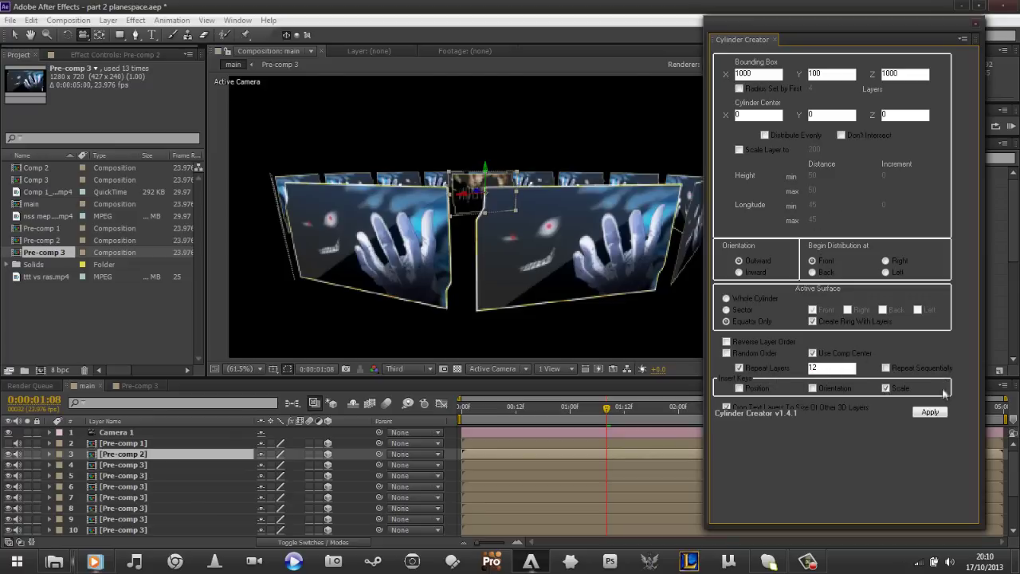
{"action": "left_click", "coordinate": [930, 412]}
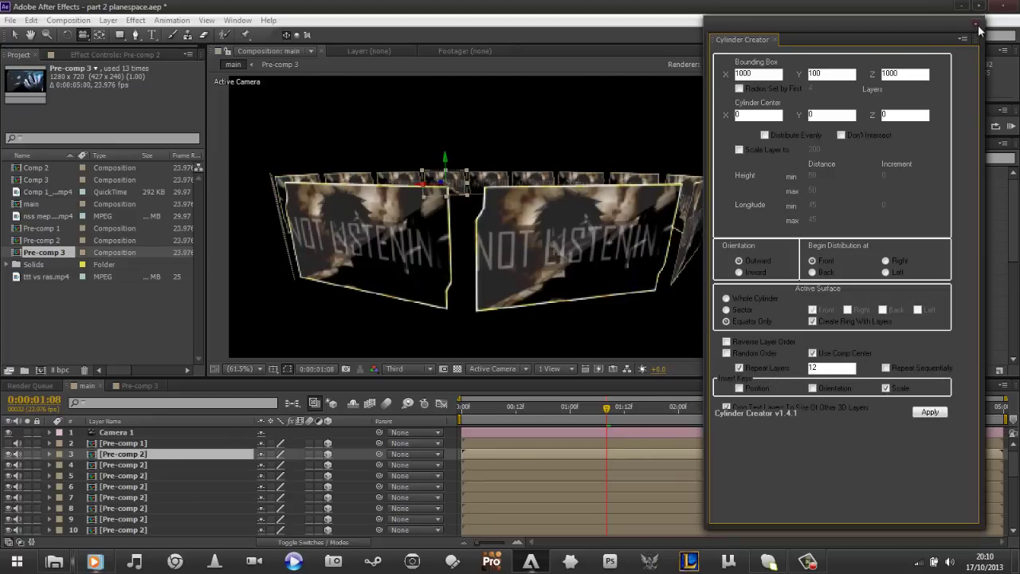
{"action": "left_click", "coordinate": [981, 32]}
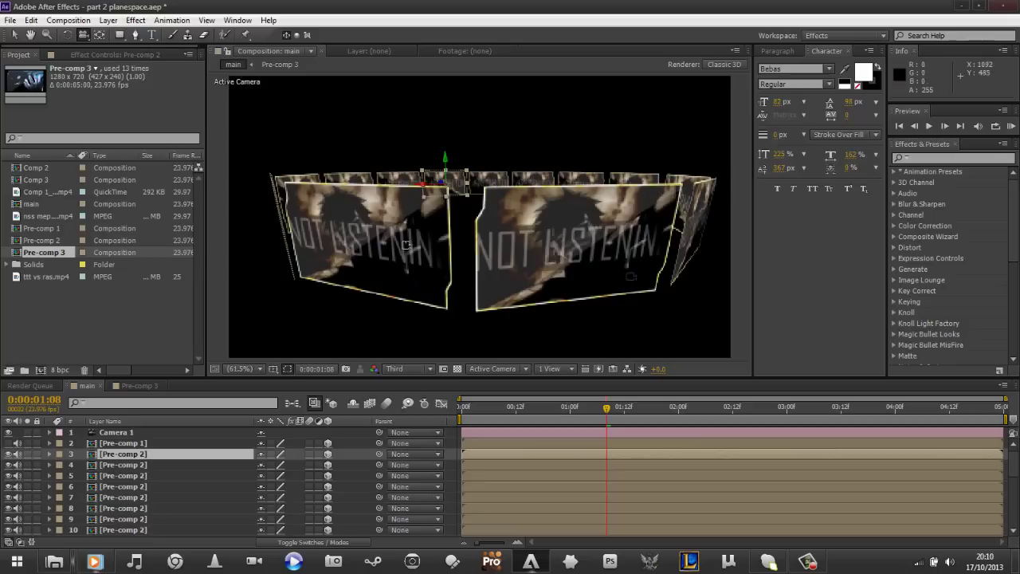
Select the Pre-comp 1 layer and open the Cylinder Creator extension
{"action": "left_click", "coordinate": [147, 442]}
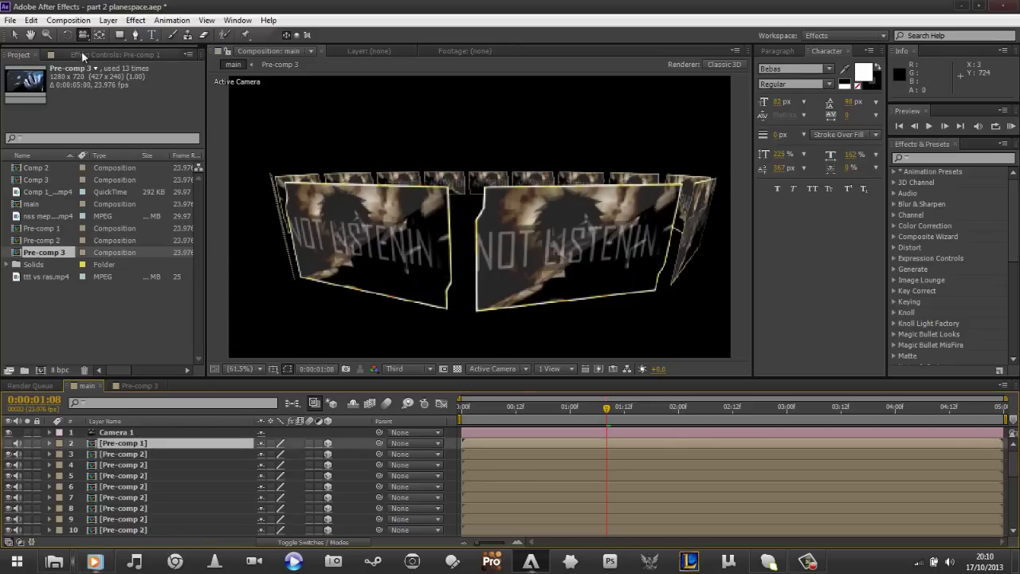
{"action": "left_click", "coordinate": [111, 22]}
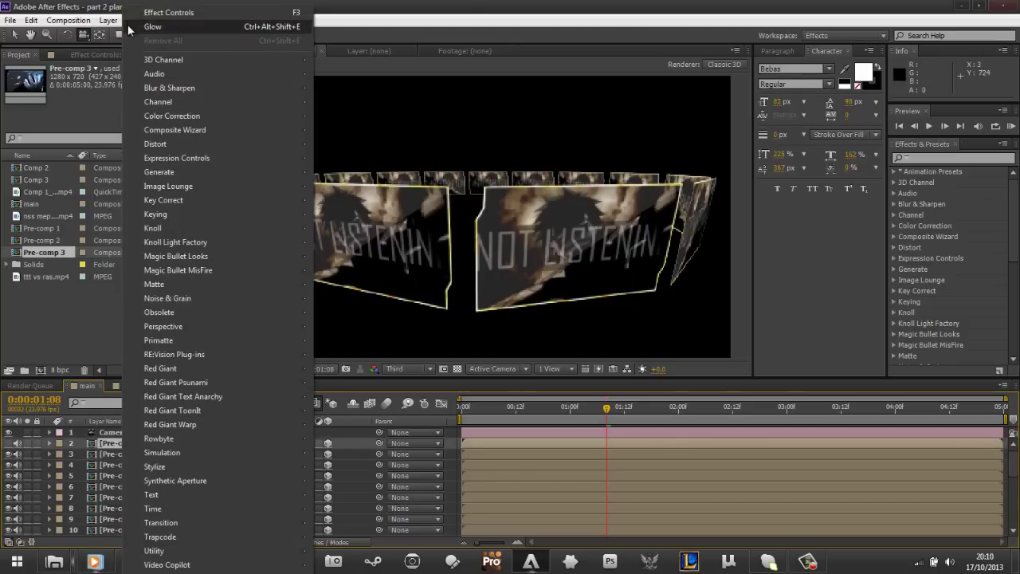
{"action": "left_click", "coordinate": [408, 14]}
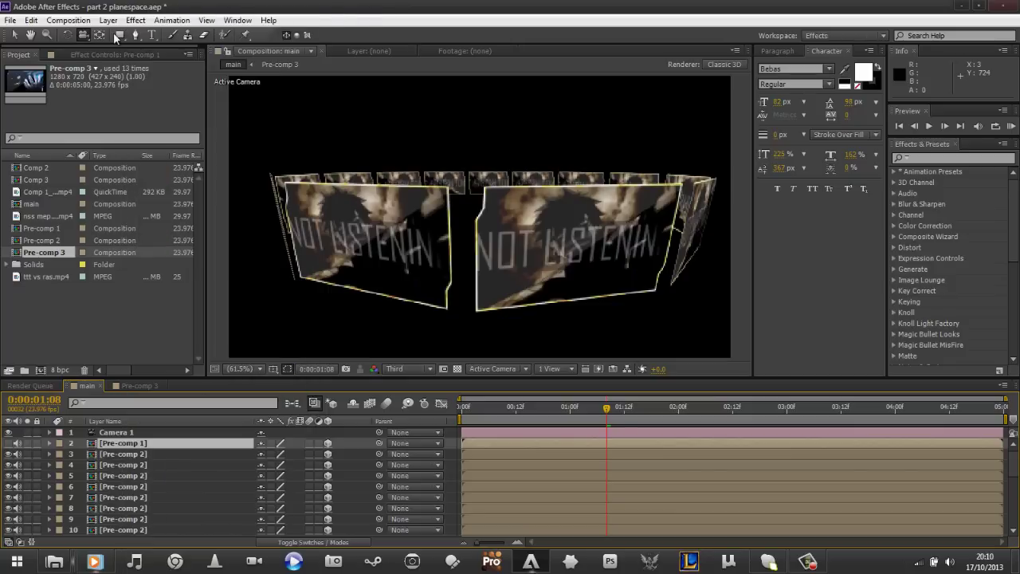
{"action": "left_click", "coordinate": [237, 20]}
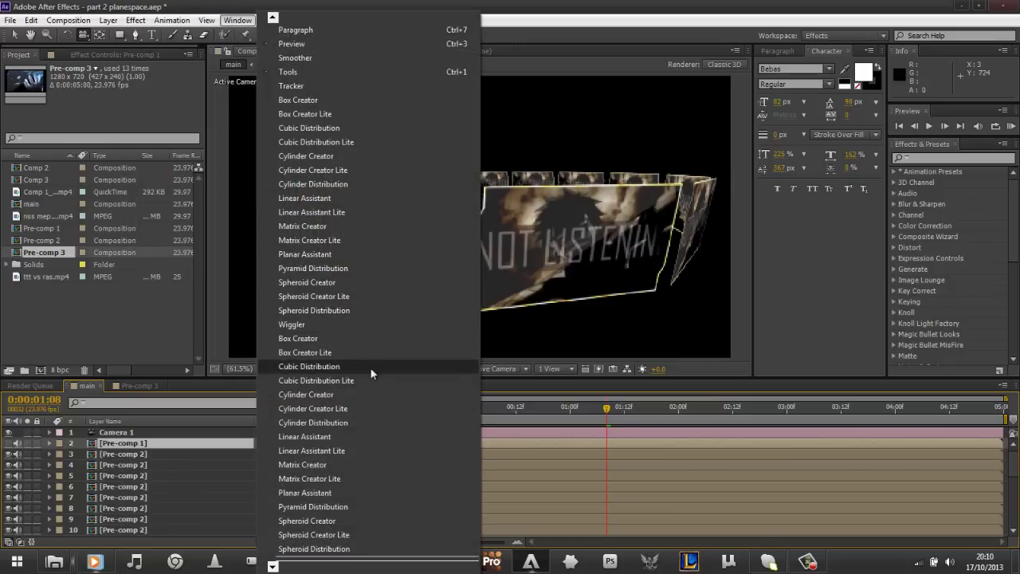
{"action": "left_click", "coordinate": [374, 393]}
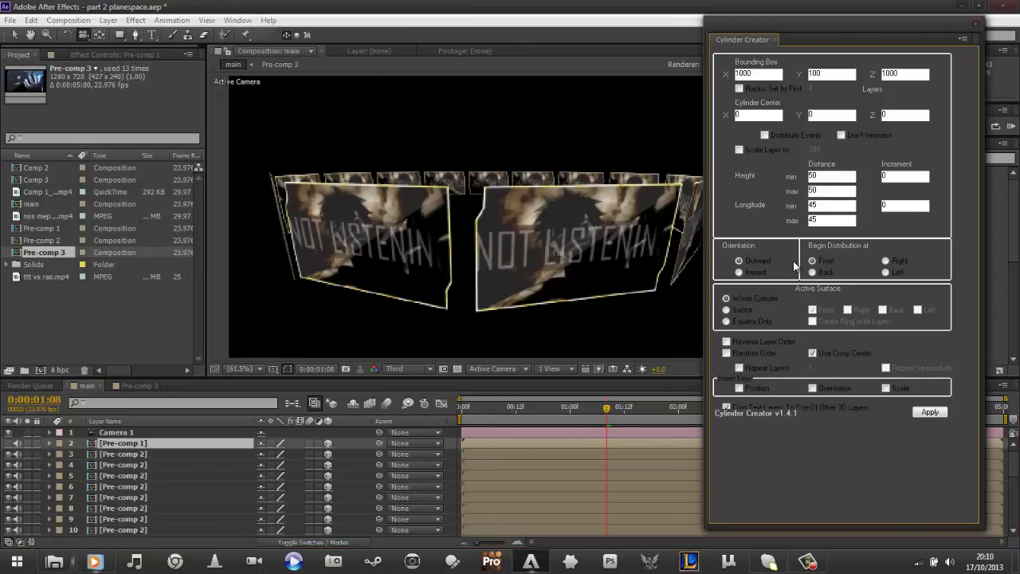
Build an equator-only ring of Pre-comp 1 repeated 12 times with scale keys, and make the new layers visible
{"action": "left_click", "coordinate": [756, 321]}
{"action": "left_click", "coordinate": [813, 321]}
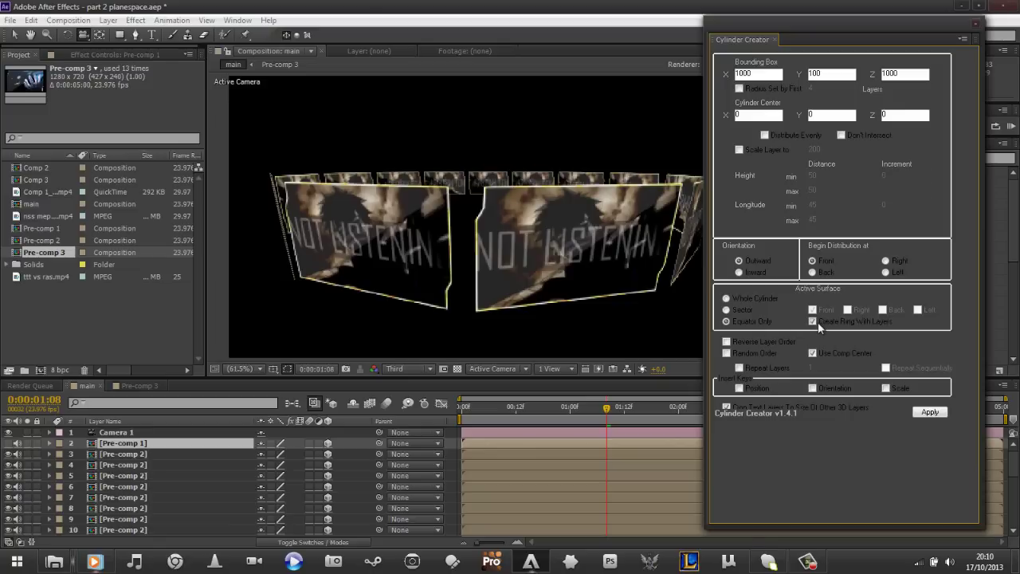
{"action": "left_click", "coordinate": [755, 369]}
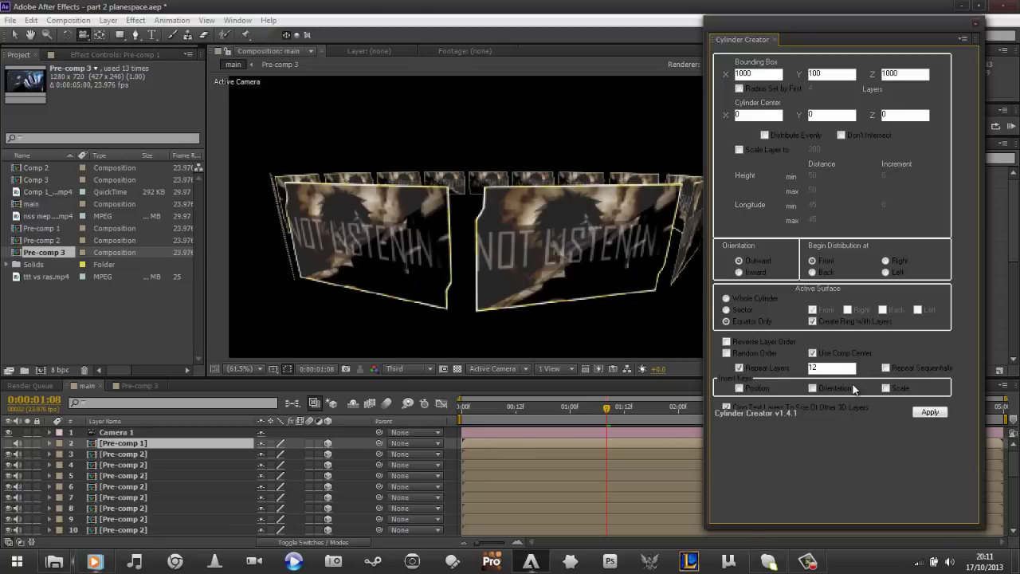
{"action": "left_click", "coordinate": [885, 387]}
{"action": "left_click", "coordinate": [929, 412]}
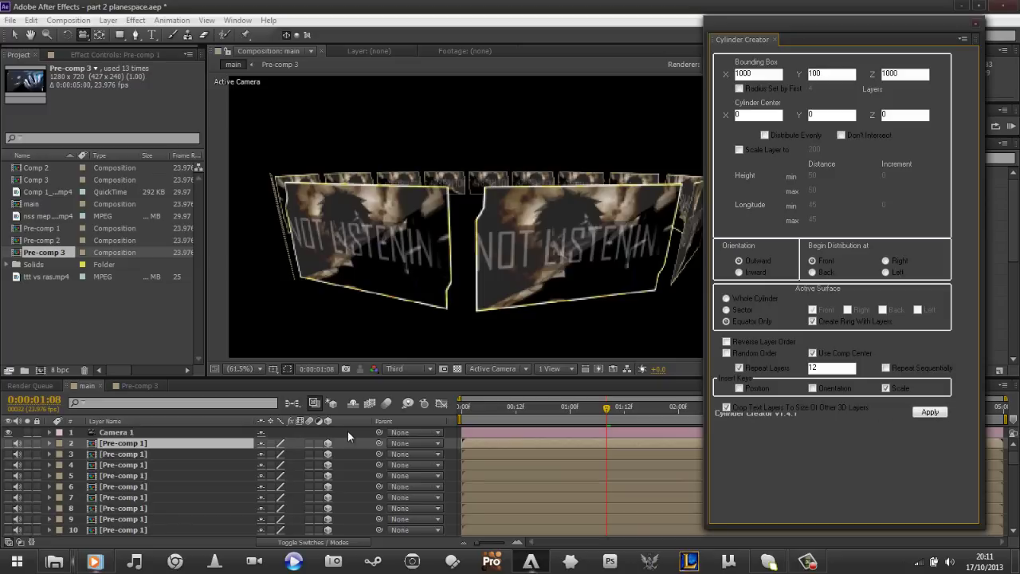
{"action": "left_click_drag", "start_coordinate": [14, 443], "coordinate": [13, 527]}
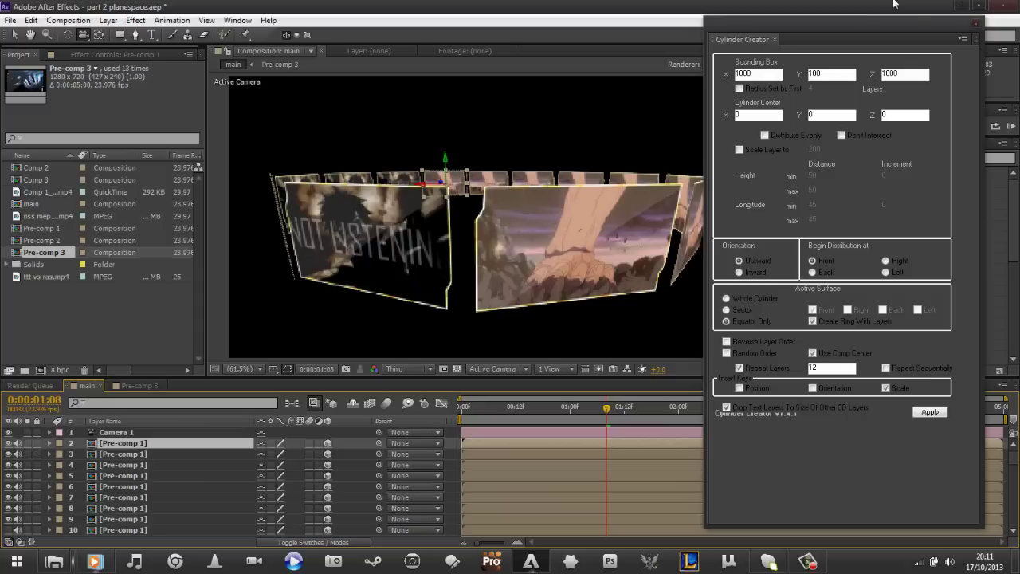
{"action": "left_click", "coordinate": [974, 29]}
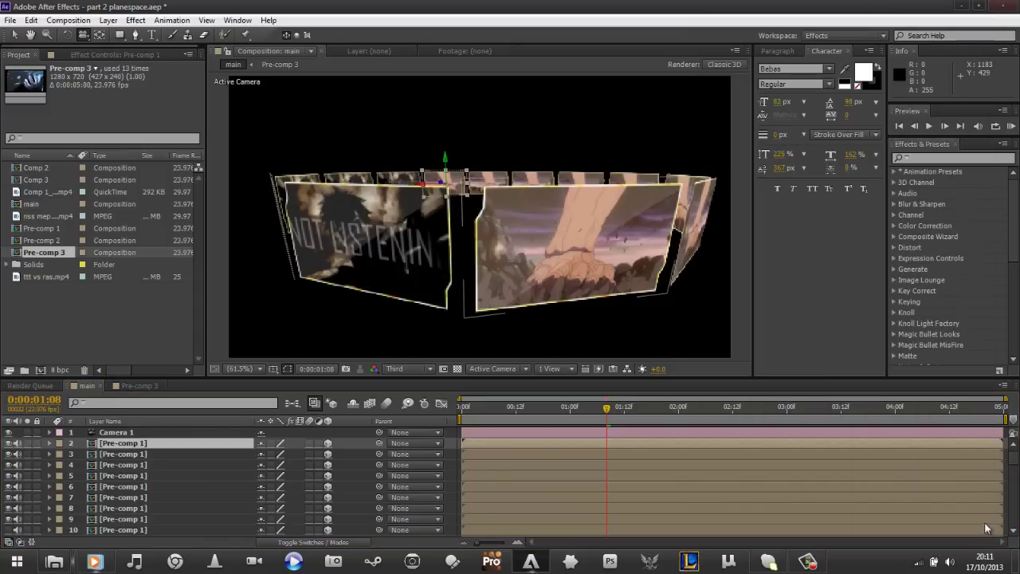
Make the Timeline taller to list all ring layers, leaving the comp viewer a bit more room
{"action": "left_click_drag", "start_coordinate": [923, 377], "coordinate": [934, 214]}
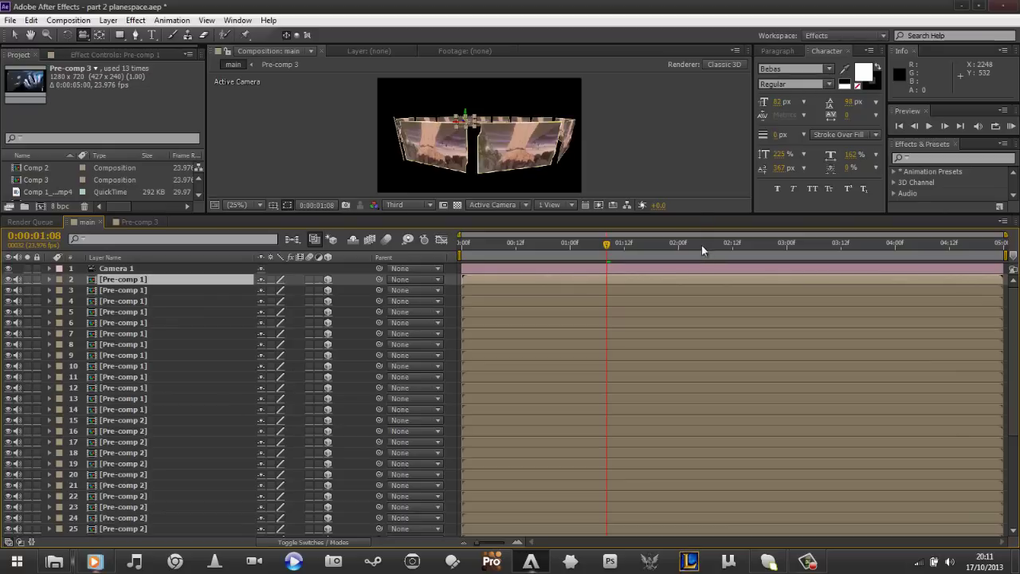
{"action": "mouse_move", "coordinate": [696, 213]}
{"action": "left_mouse_down"}
{"action": "mouse_move", "coordinate": [705, 258]}
{"action": "mouse_move", "coordinate": [701, 233]}
{"action": "left_mouse_up"}
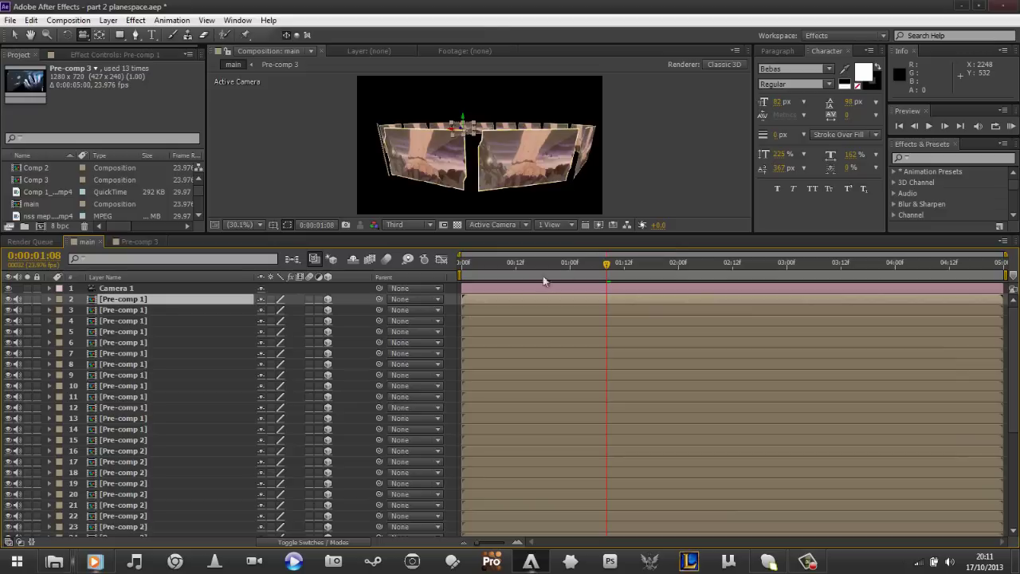
Select the Pre-comp 1 ring layers, enlarge the viewer, and orbit the camera beneath the rings
{"action": "left_click", "coordinate": [156, 428], "text": "shift"}
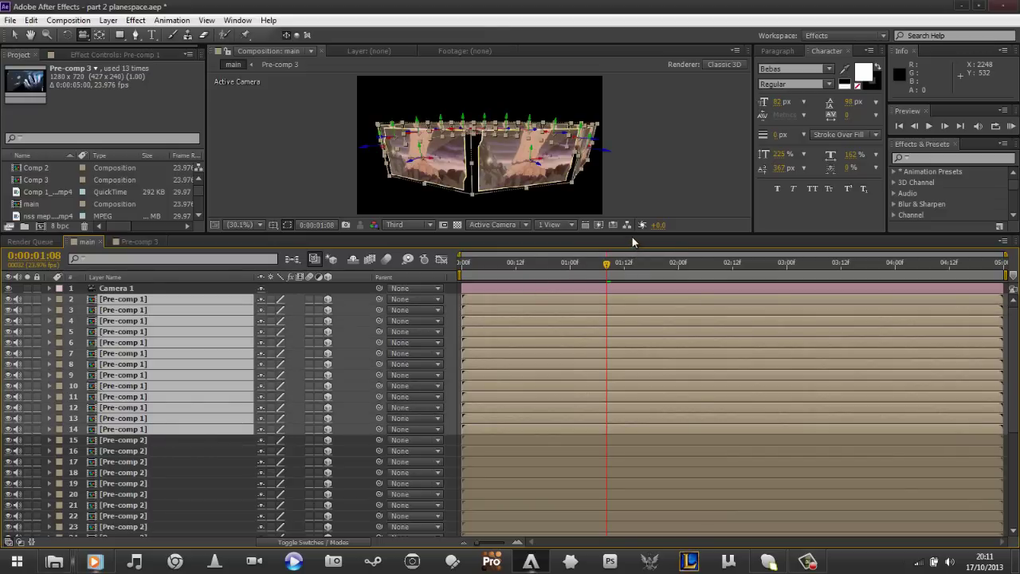
{"action": "left_click_drag", "start_coordinate": [631, 236], "coordinate": [651, 360]}
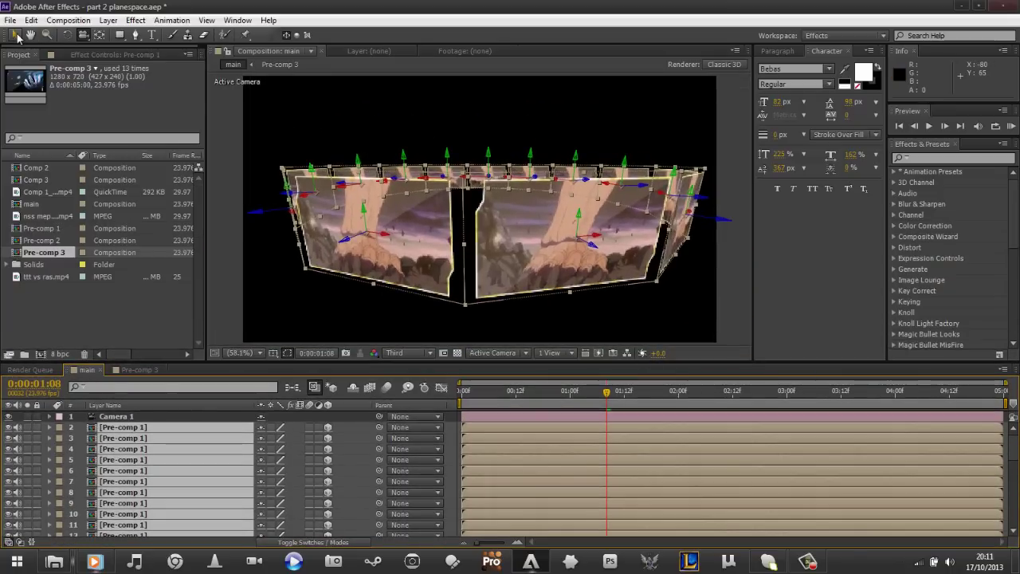
{"action": "left_click", "coordinate": [15, 35]}
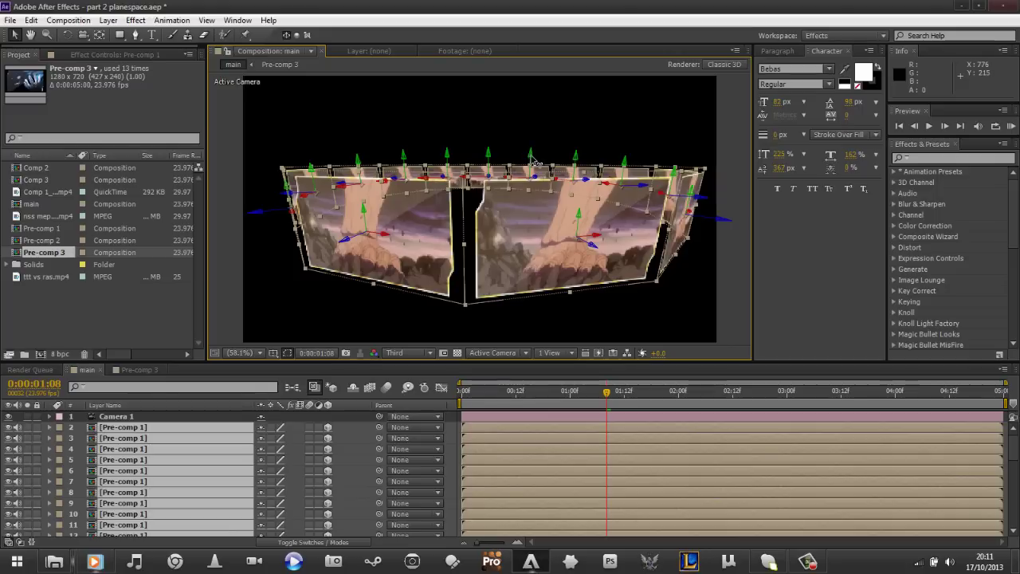
{"action": "left_click_drag", "start_coordinate": [533, 161], "coordinate": [607, 32]}
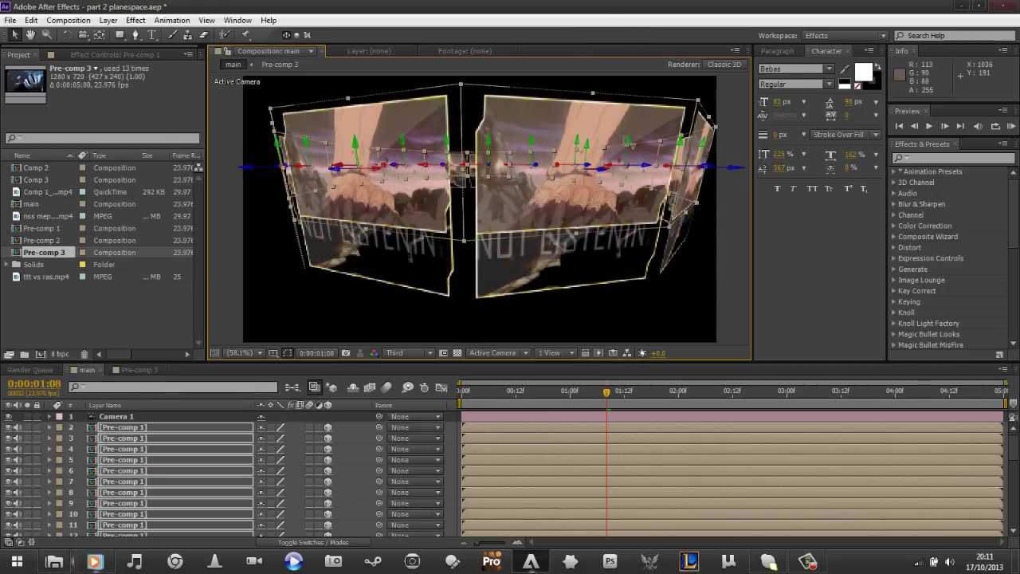
{"action": "left_click_drag", "start_coordinate": [630, 145], "coordinate": [677, 6]}
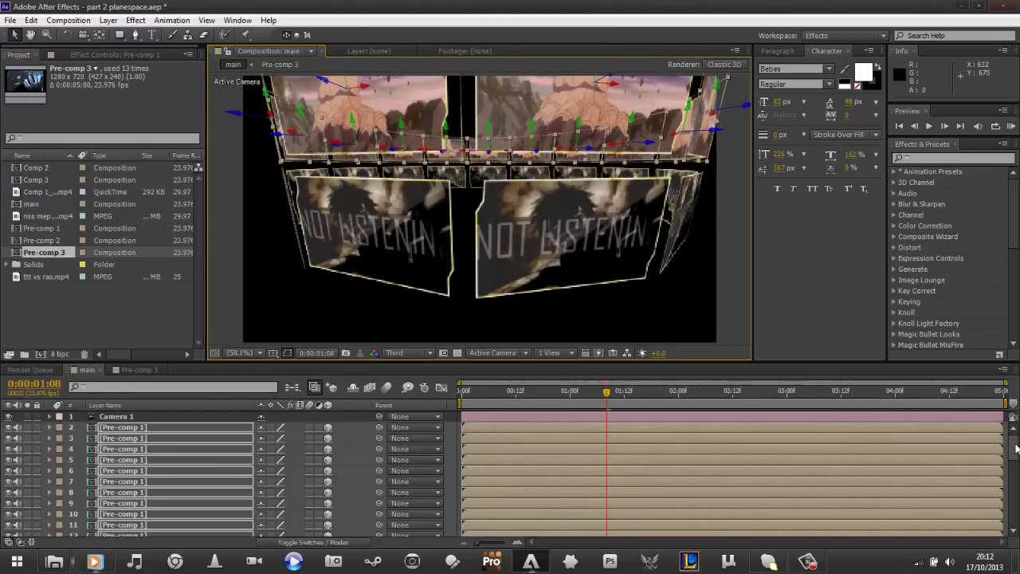
Select Pre-comp 2 layers 15 and 19–27 and drag the NOT LISTENIN ring down below the hand panels
{"action": "left_click_drag", "start_coordinate": [1016, 449], "coordinate": [1015, 472]}
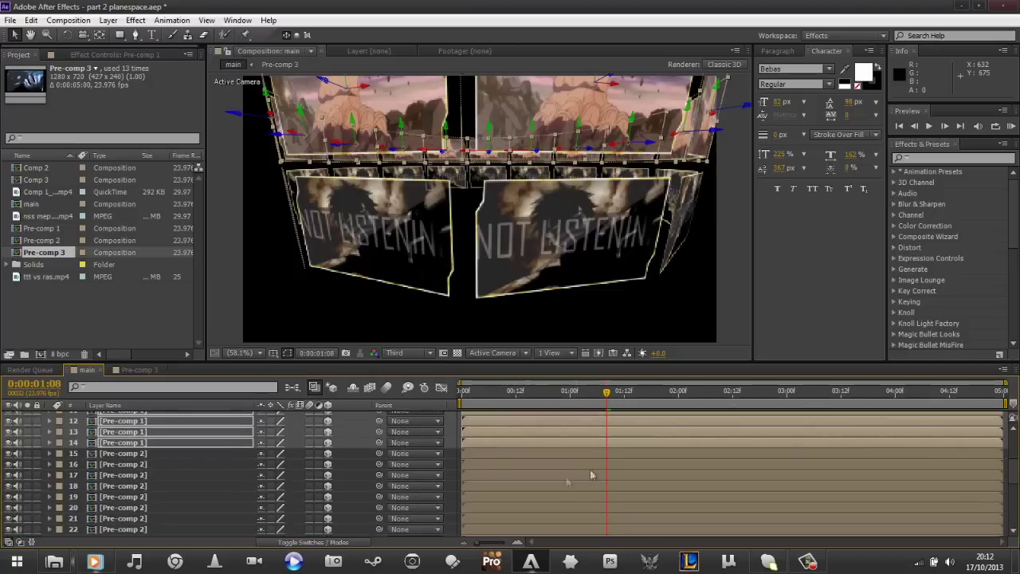
{"action": "left_click", "coordinate": [133, 453]}
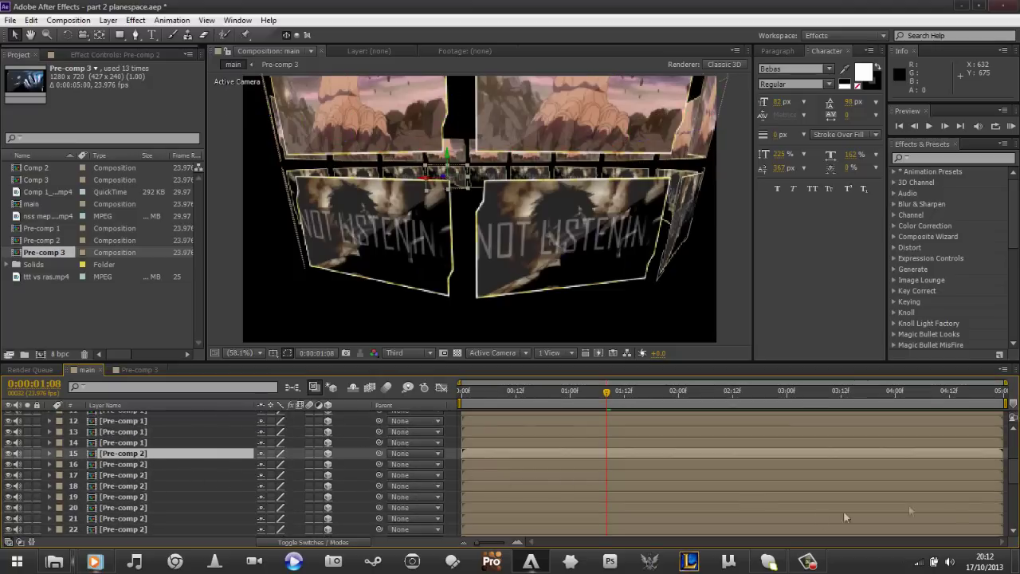
{"action": "left_click_drag", "start_coordinate": [1013, 474], "coordinate": [1015, 498]}
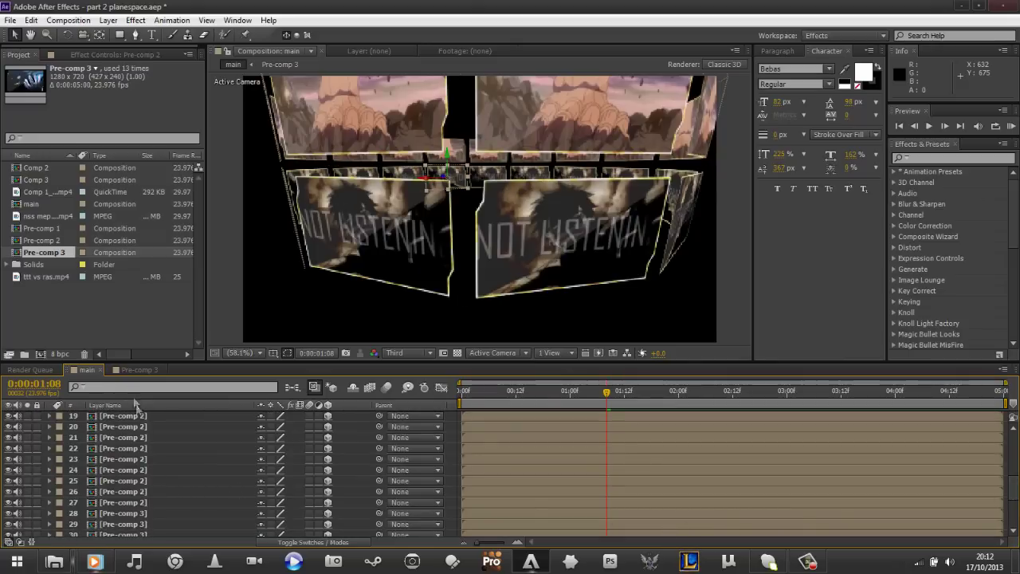
{"action": "left_click", "coordinate": [110, 502], "text": "shift"}
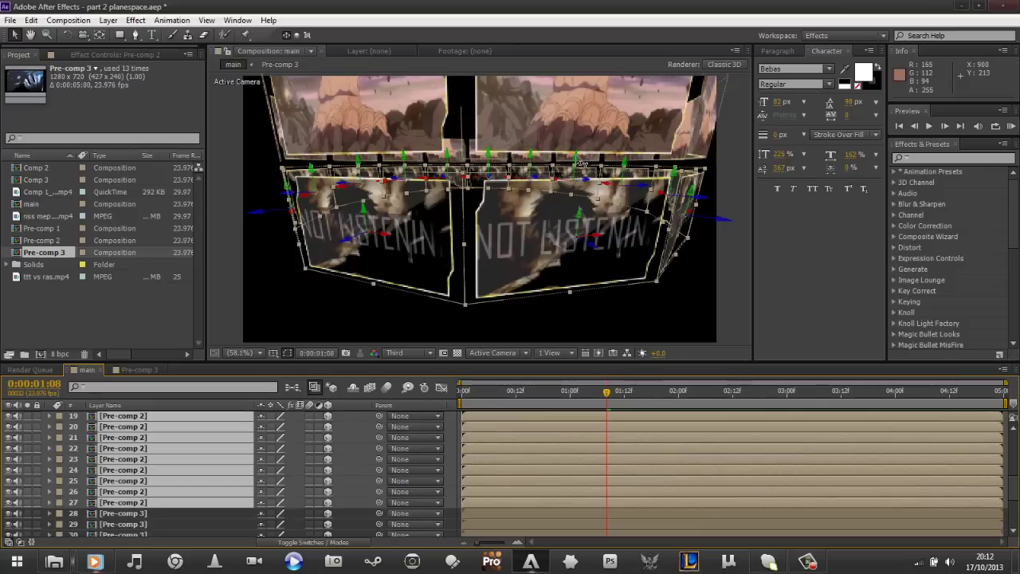
{"action": "left_click_drag", "start_coordinate": [582, 165], "coordinate": [591, 343]}
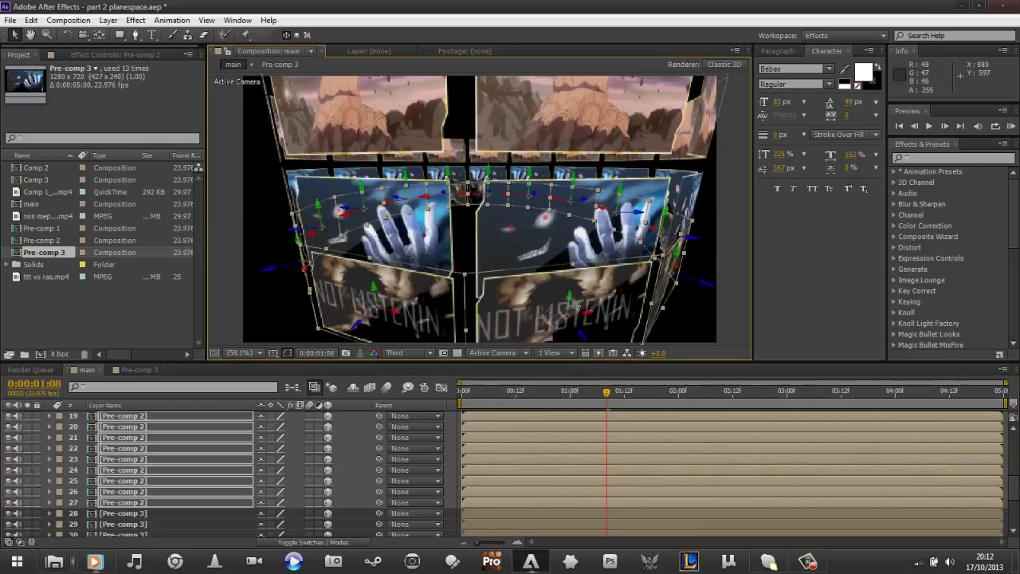
{"action": "left_click_drag", "start_coordinate": [573, 306], "coordinate": [589, 405]}
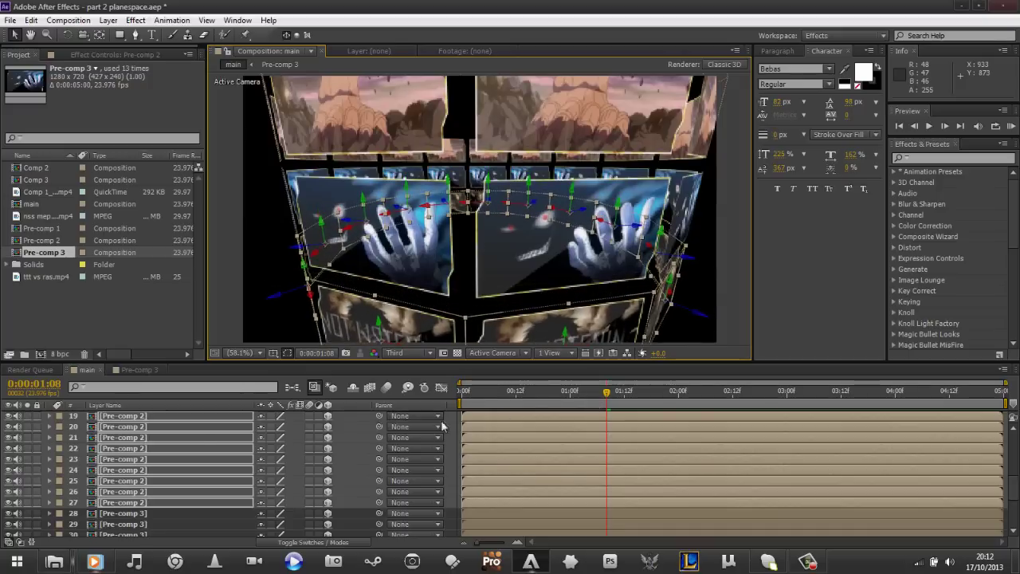
{"action": "scroll", "coordinate": [208, 428], "scroll_direction": "up", "scroll_amount": 5}
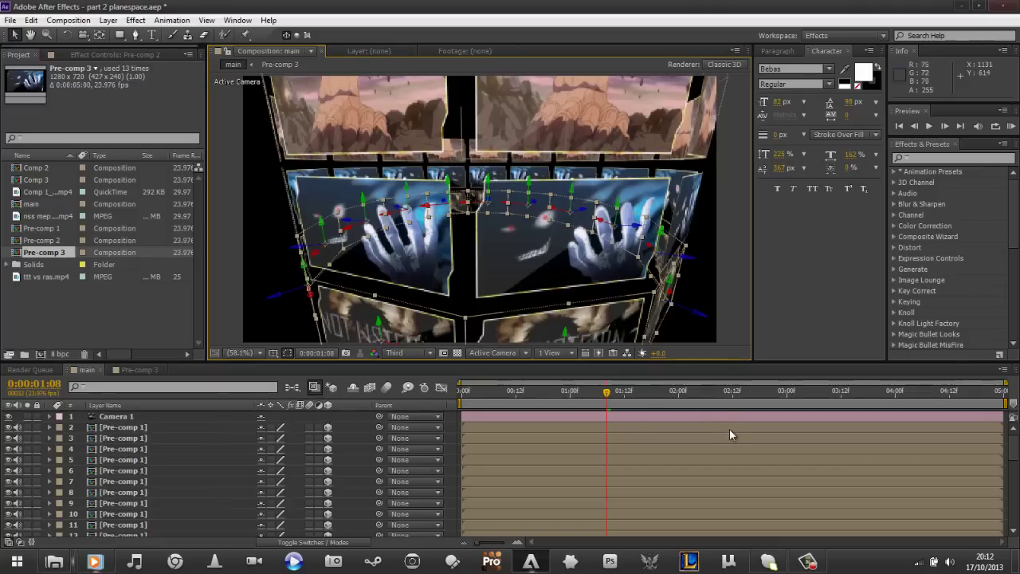
Scrub the timeline to 0:00:04:09 and orbit the camera to frame all three rings
{"action": "left_click_drag", "start_coordinate": [586, 397], "coordinate": [648, 392]}
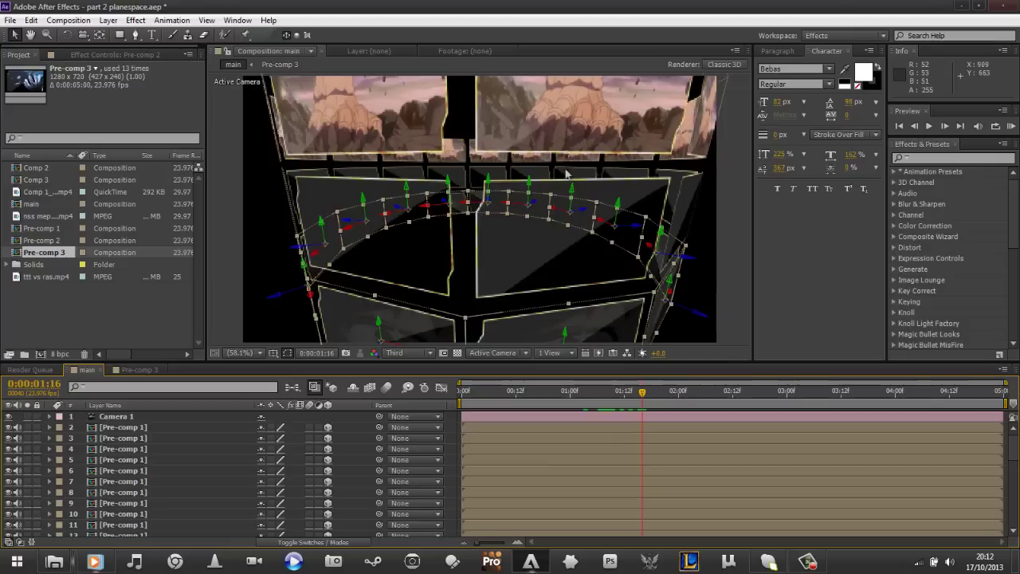
{"action": "left_click", "coordinate": [677, 392]}
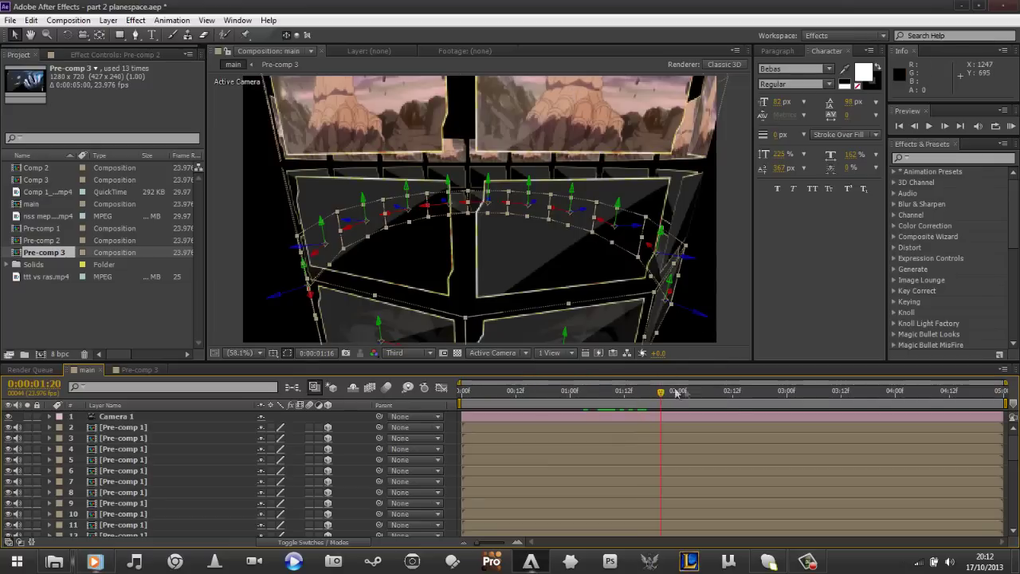
{"action": "left_click", "coordinate": [494, 398]}
{"action": "left_click_drag", "start_coordinate": [494, 399], "coordinate": [768, 414]}
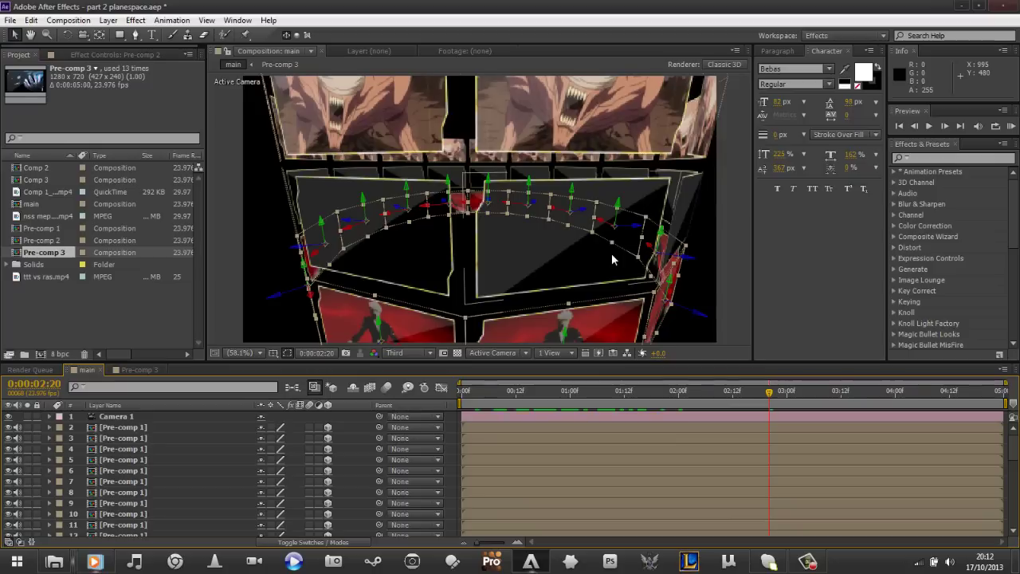
{"action": "left_click_drag", "start_coordinate": [778, 398], "coordinate": [935, 392]}
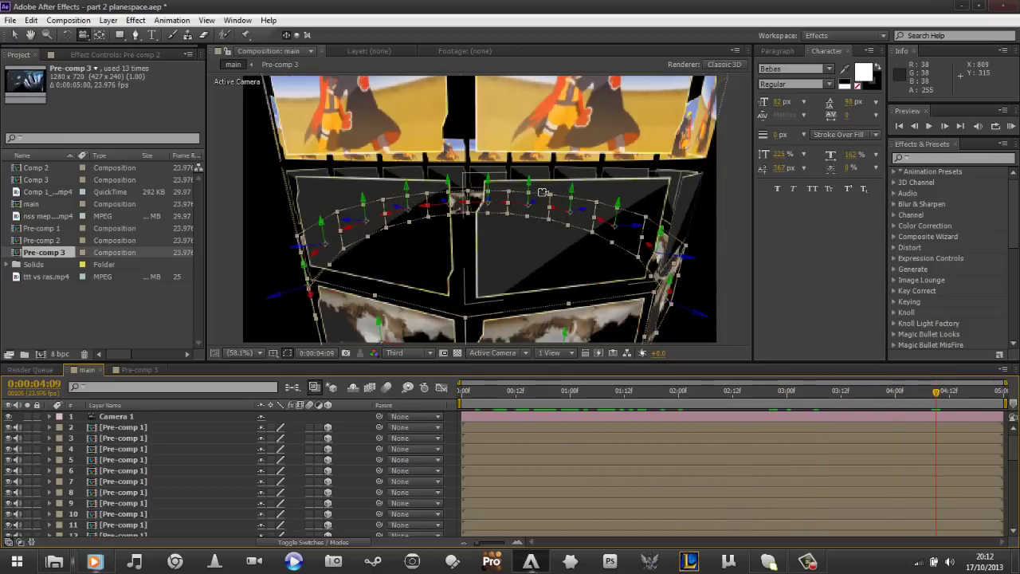
{"action": "left_click_drag", "start_coordinate": [578, 231], "coordinate": [540, 226]}
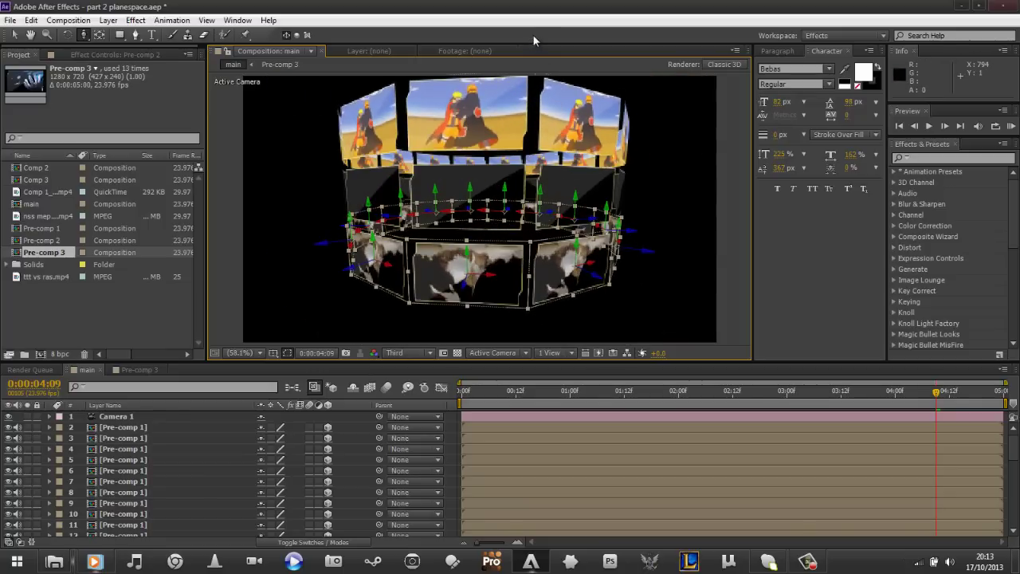
Zoom Camera 1, deselect all layers, and orbit above the rings to reveal the top ring
{"action": "scroll", "coordinate": [581, 192], "scroll_direction": "down", "scroll_amount": 3}
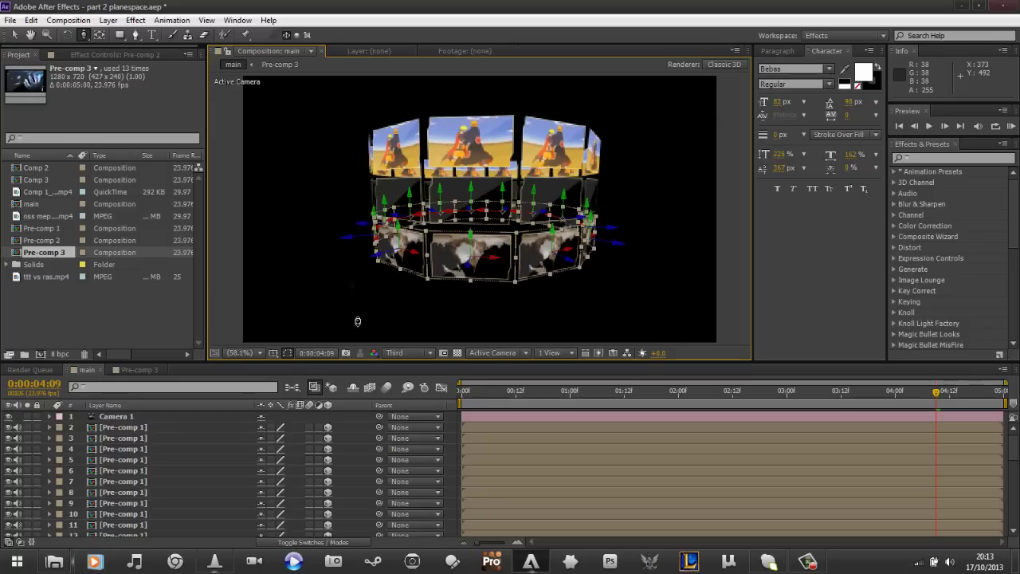
{"action": "scroll", "coordinate": [486, 227], "scroll_direction": "up", "scroll_amount": 3}
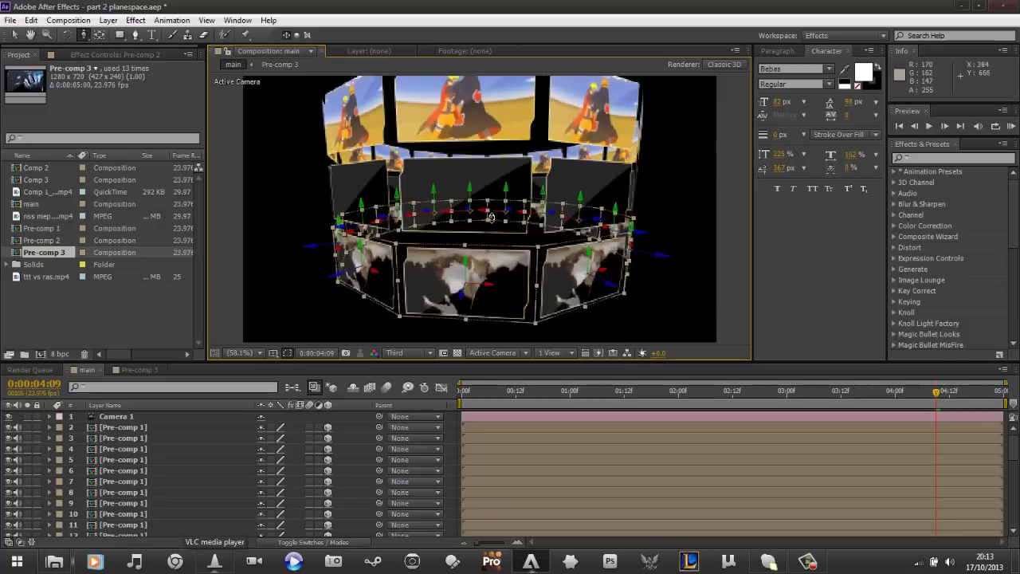
{"action": "mouse_move", "coordinate": [487, 227]}
{"action": "left_mouse_down"}
{"action": "mouse_move", "coordinate": [490, 239]}
{"action": "mouse_move", "coordinate": [488, 223]}
{"action": "mouse_move", "coordinate": [494, 229]}
{"action": "left_mouse_up"}
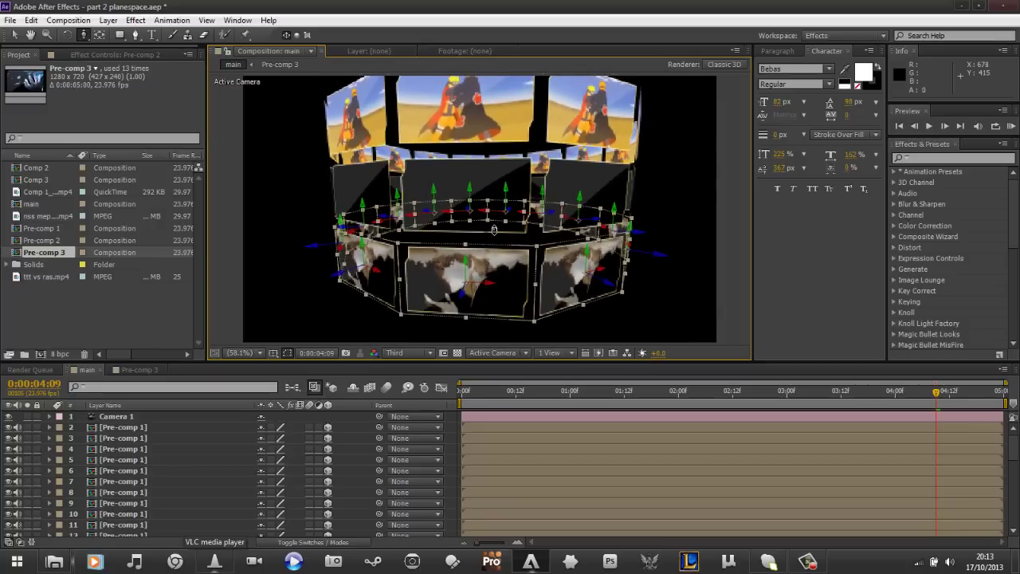
{"action": "key", "text": "v"}
{"action": "left_click", "coordinate": [709, 205]}
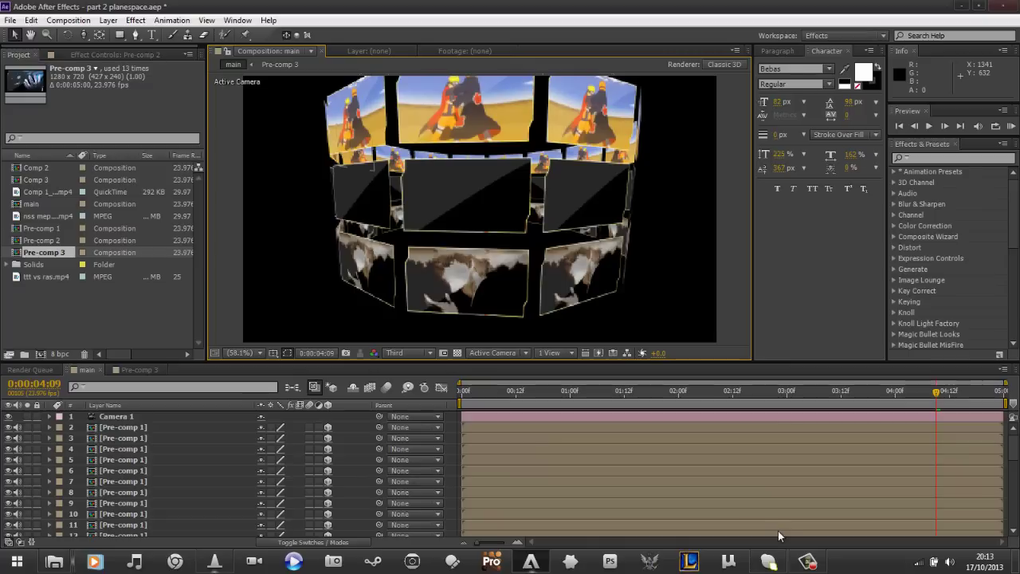
{"action": "left_click", "coordinate": [807, 562]}
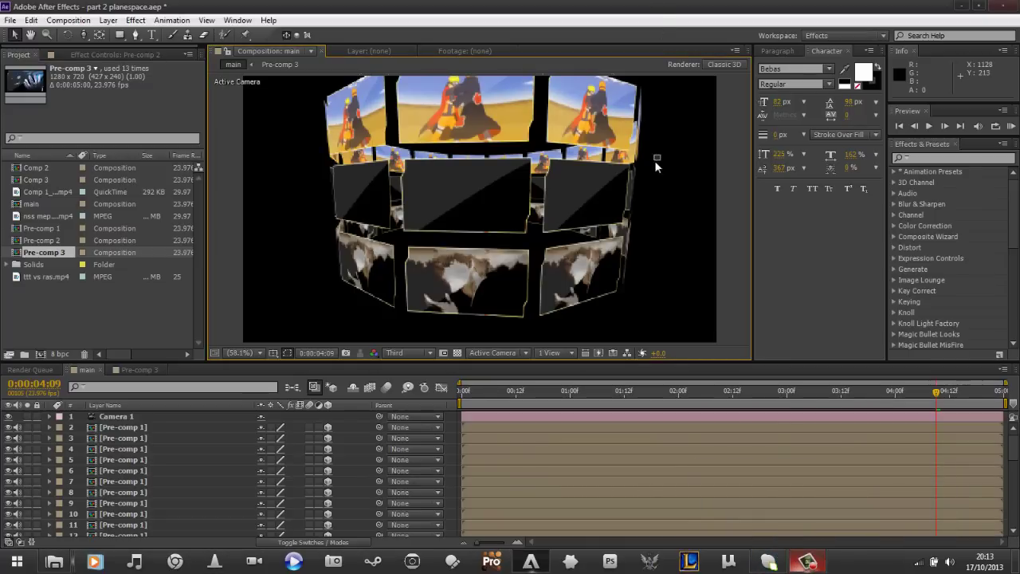
{"action": "key", "text": "c"}
{"action": "left_click_drag", "start_coordinate": [655, 163], "coordinate": [527, 252]}
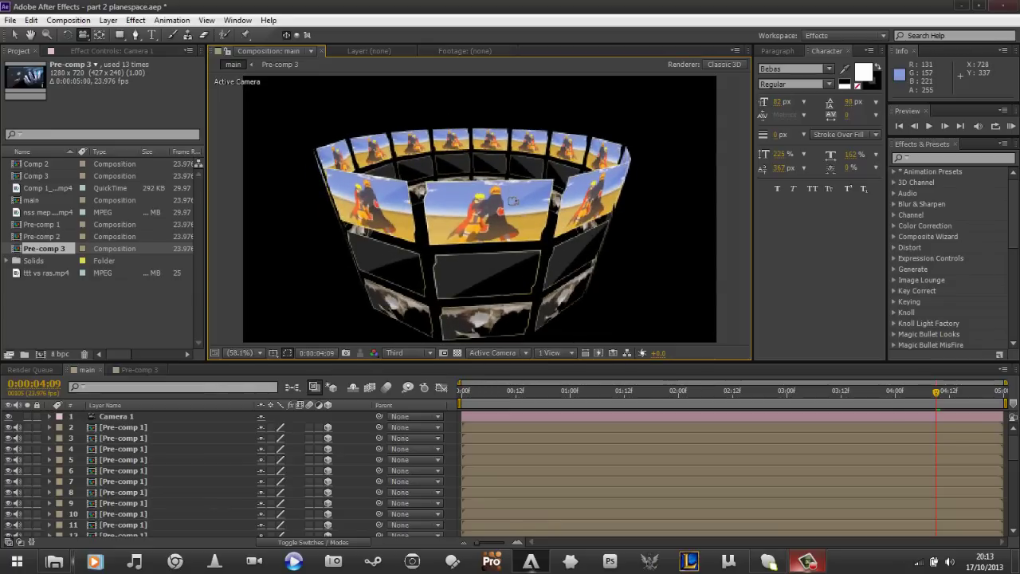
Orbit and pan Camera 1 around the rings, settling on a head-on view of the three-tier stack
{"action": "left_click_drag", "start_coordinate": [503, 161], "coordinate": [504, 172]}
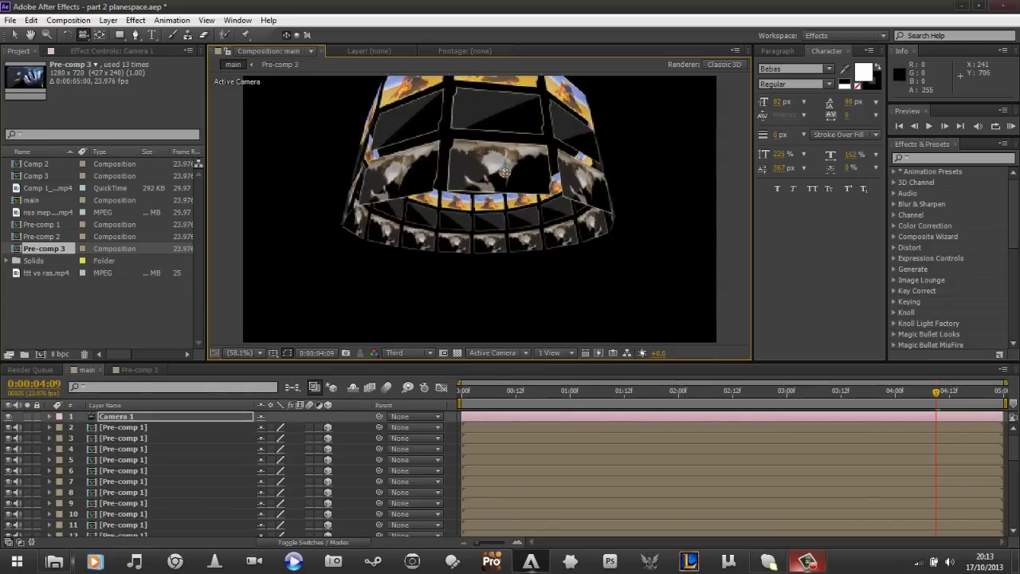
{"action": "left_click_drag", "start_coordinate": [498, 237], "coordinate": [482, 225]}
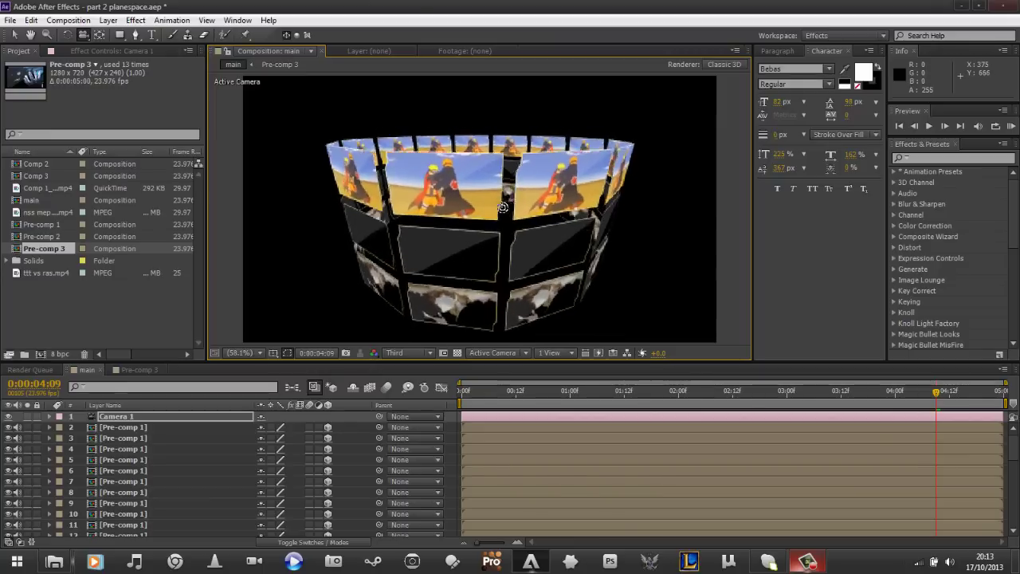
{"action": "mouse_move", "coordinate": [483, 210]}
{"action": "left_mouse_down"}
{"action": "mouse_move", "coordinate": [472, 272]}
{"action": "mouse_move", "coordinate": [467, 200]}
{"action": "mouse_move", "coordinate": [407, 202]}
{"action": "mouse_move", "coordinate": [496, 207]}
{"action": "left_mouse_up"}
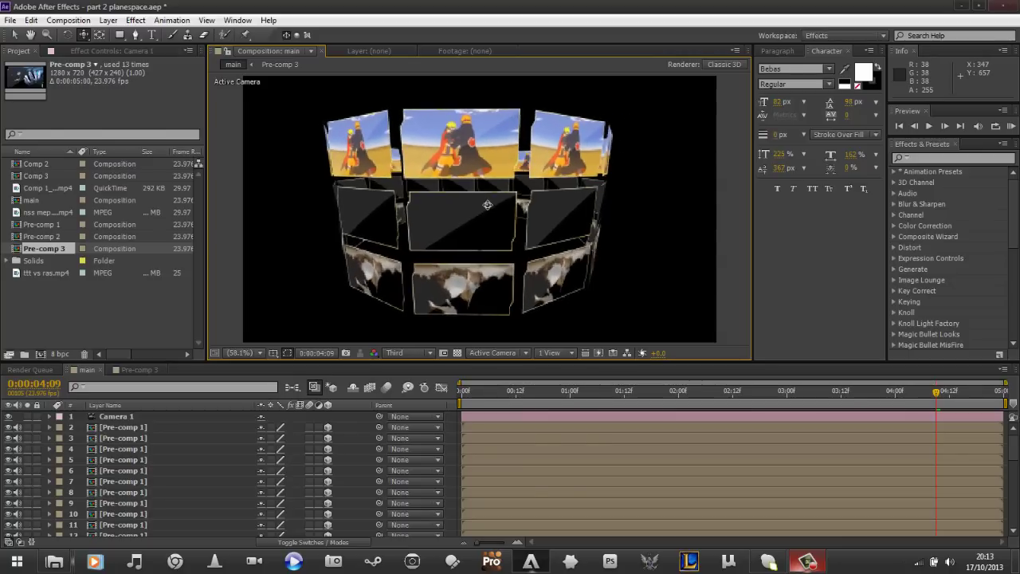
{"action": "left_click_drag", "start_coordinate": [496, 207], "coordinate": [491, 203]}
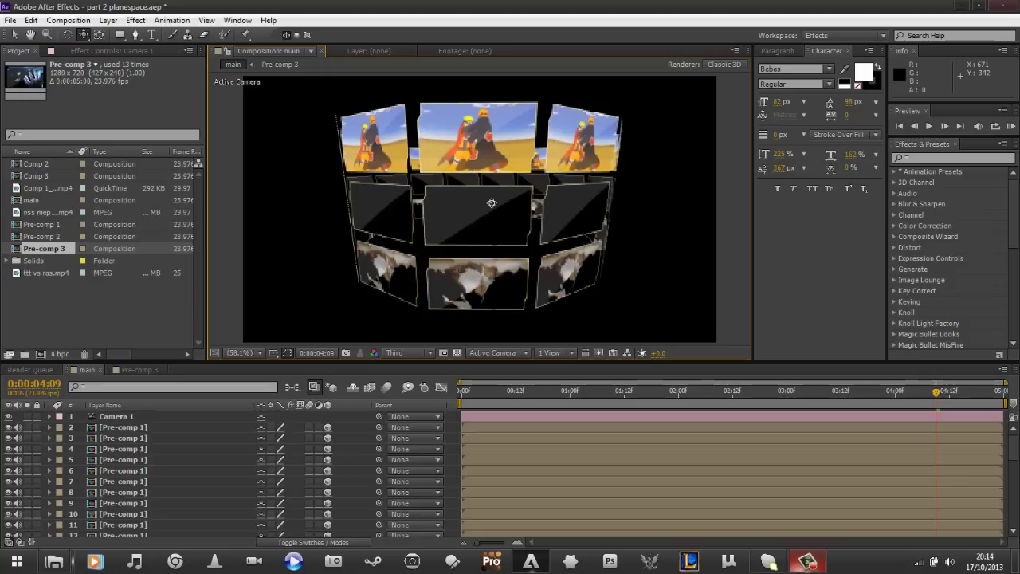
{"action": "mouse_move", "coordinate": [493, 203]}
{"action": "left_mouse_down"}
{"action": "mouse_move", "coordinate": [487, 195]}
{"action": "mouse_move", "coordinate": [477, 213]}
{"action": "mouse_move", "coordinate": [491, 205]}
{"action": "left_mouse_up"}
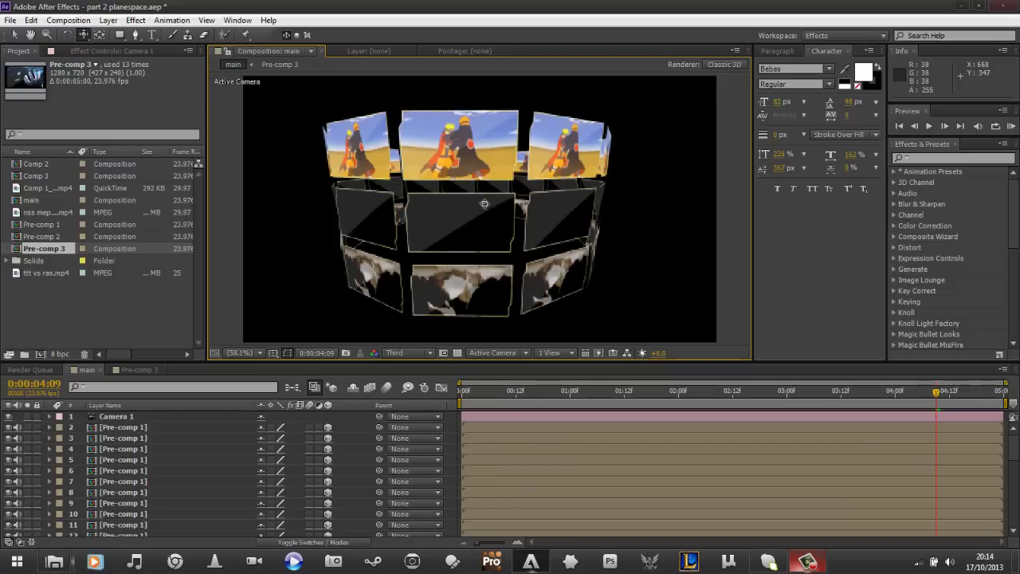
{"action": "left_click_drag", "start_coordinate": [484, 203], "coordinate": [468, 206]}
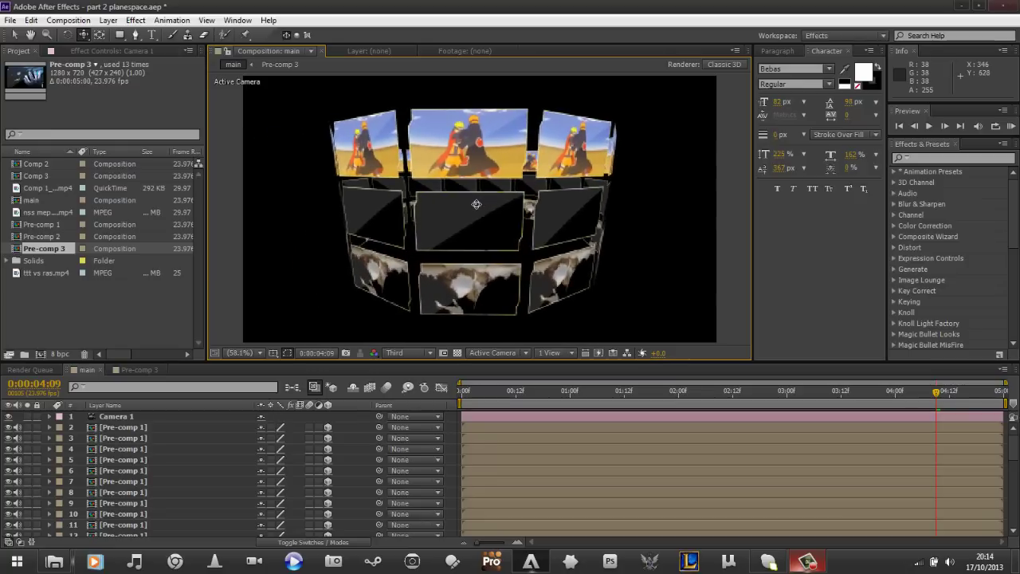
{"action": "mouse_move", "coordinate": [461, 200]}
{"action": "left_mouse_down"}
{"action": "mouse_move", "coordinate": [476, 191]}
{"action": "mouse_move", "coordinate": [469, 210]}
{"action": "left_mouse_up"}
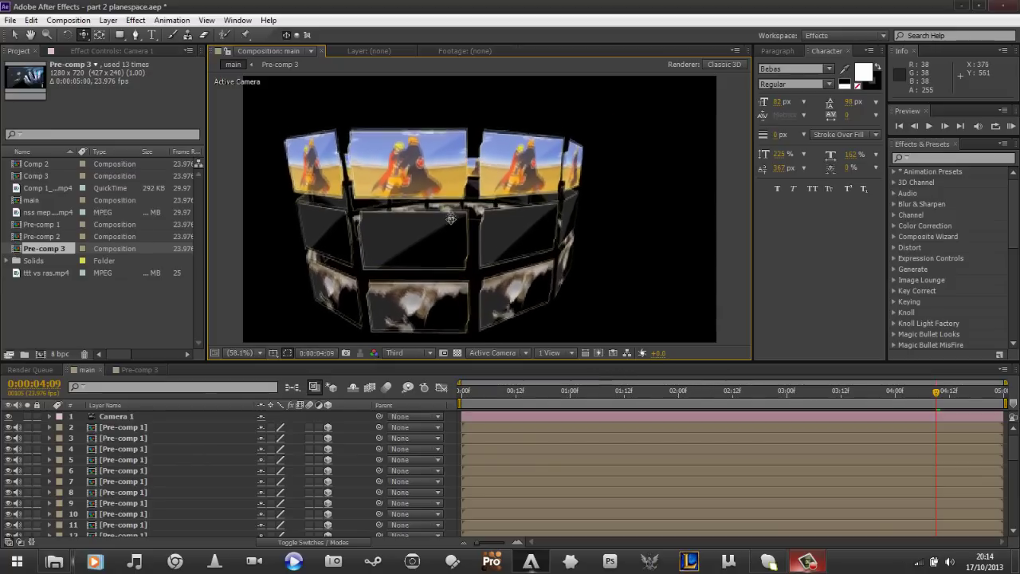
{"action": "left_click_drag", "start_coordinate": [457, 232], "coordinate": [476, 203]}
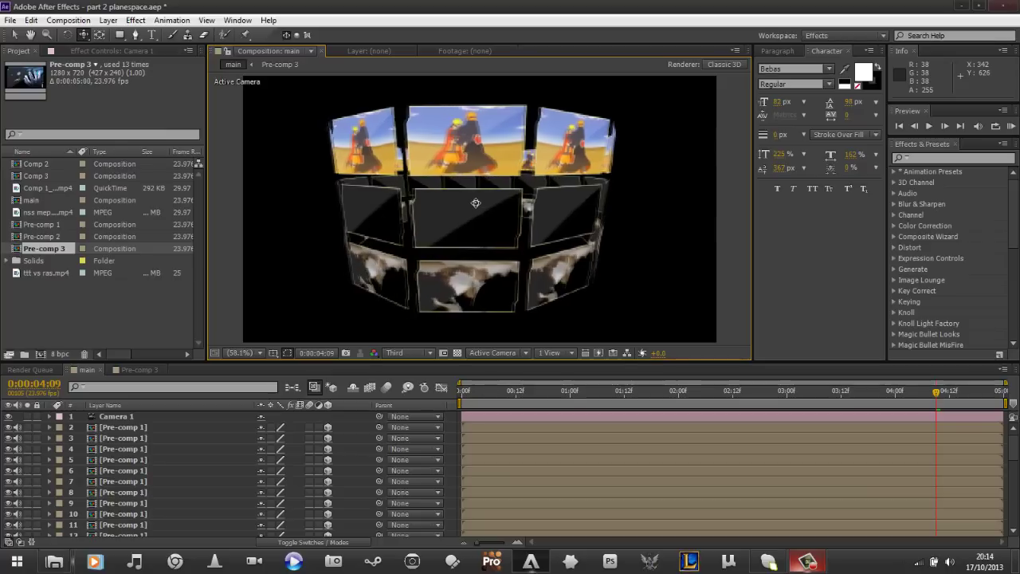
{"action": "left_click", "coordinate": [806, 562]}
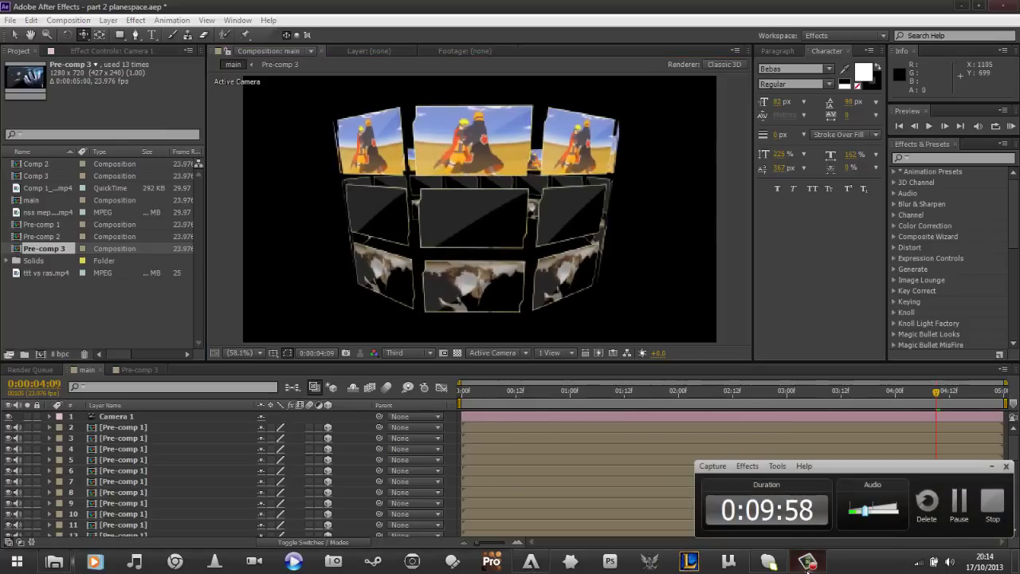